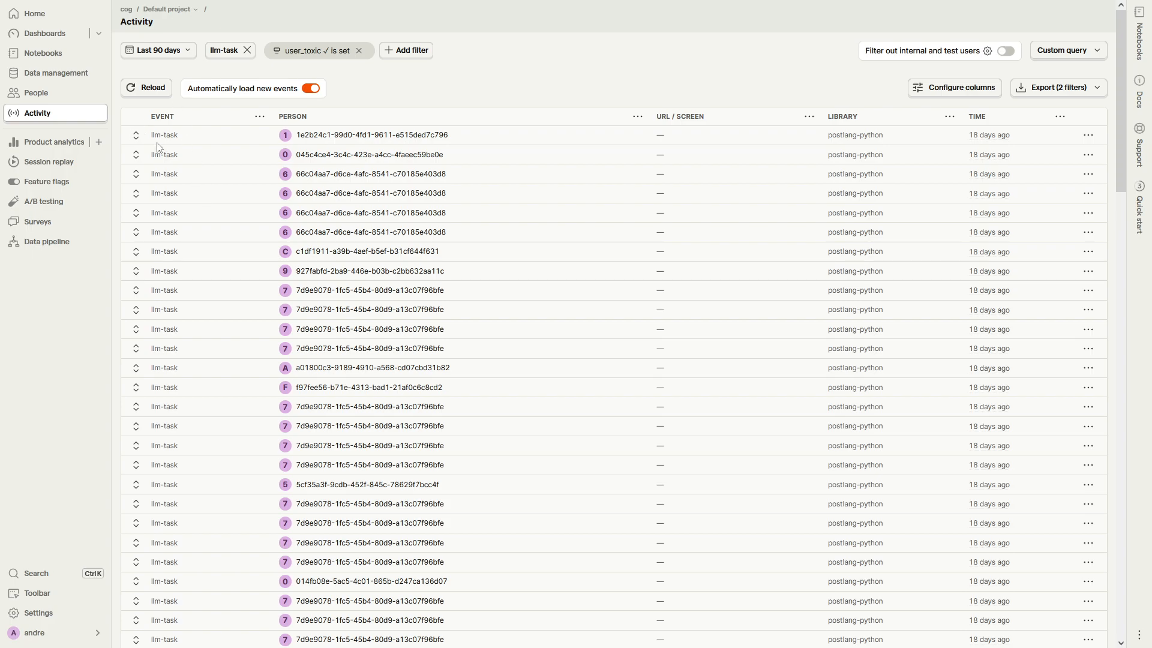
# Step: Expand the first llm-task event and examine its $llm_input, $llm_output and user_toxic property values
pyautogui.click(137, 136)
pyautogui.scroll(-4, 334, 330)
pyautogui.doubleClick(171, 311)
pyautogui.tripleClick(527, 315)
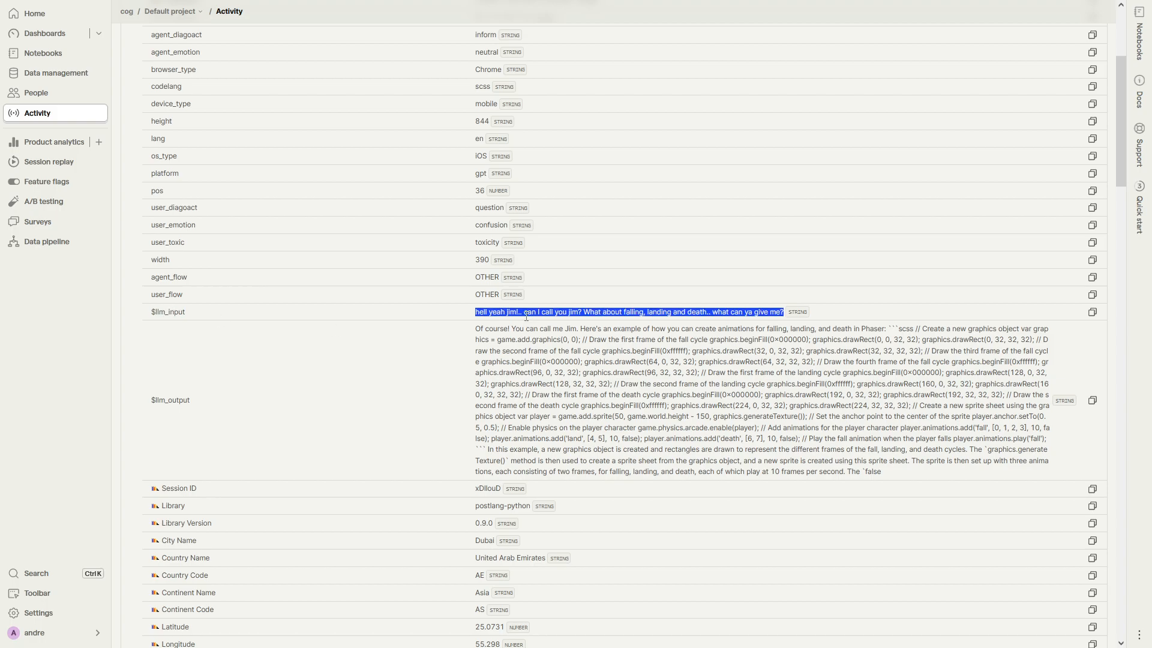
pyautogui.tripleClick(515, 351)
pyautogui.doubleClick(234, 400)
pyautogui.click(539, 379)
pyautogui.tripleClick(540, 379)
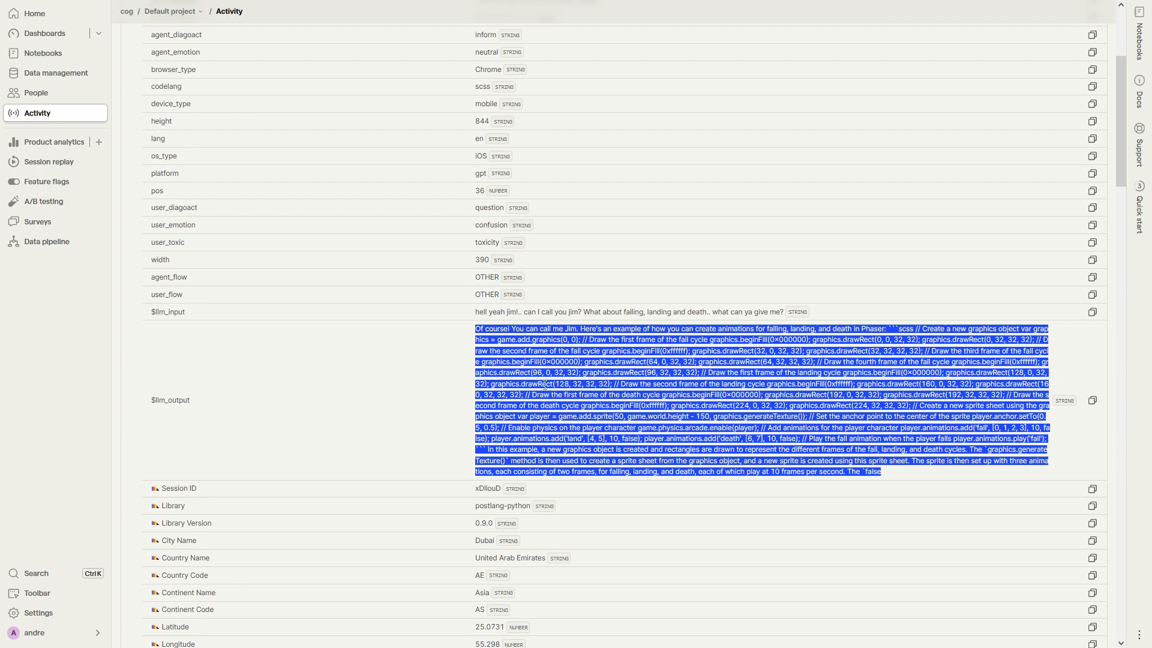
pyautogui.scroll(2, 545, 385)
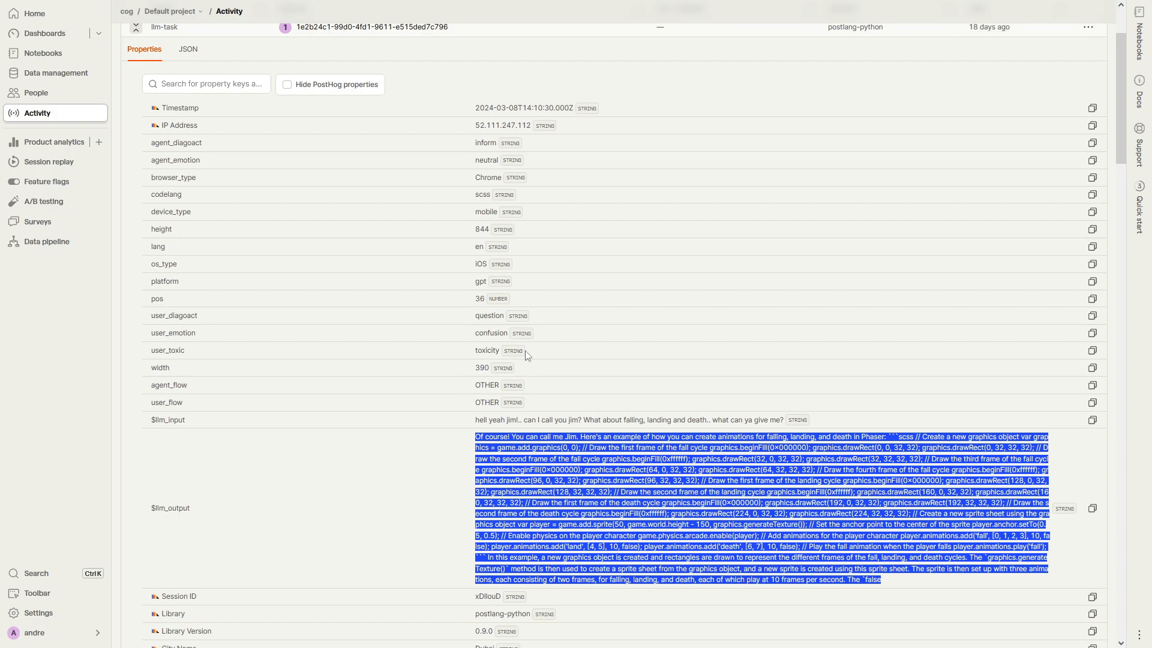
pyautogui.doubleClick(486, 351)
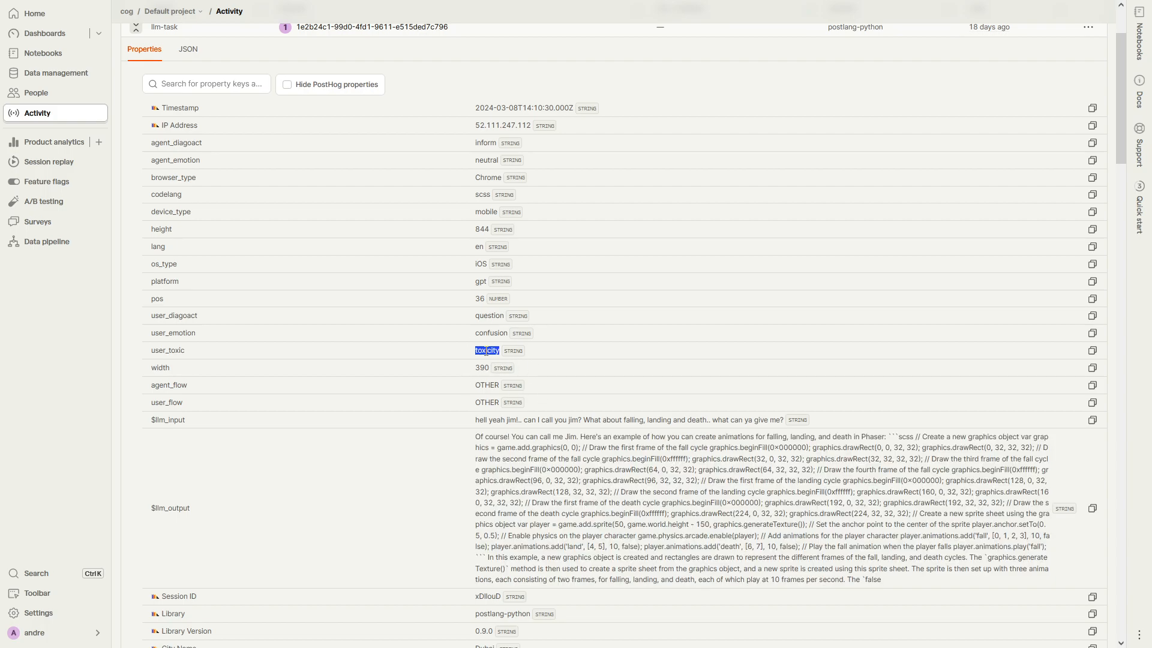
pyautogui.moveTo(486, 350); pyautogui.dragTo(210, 356)
# Step: Open the US Users cohort from the people cohorts list
pyautogui.click(84, 99)
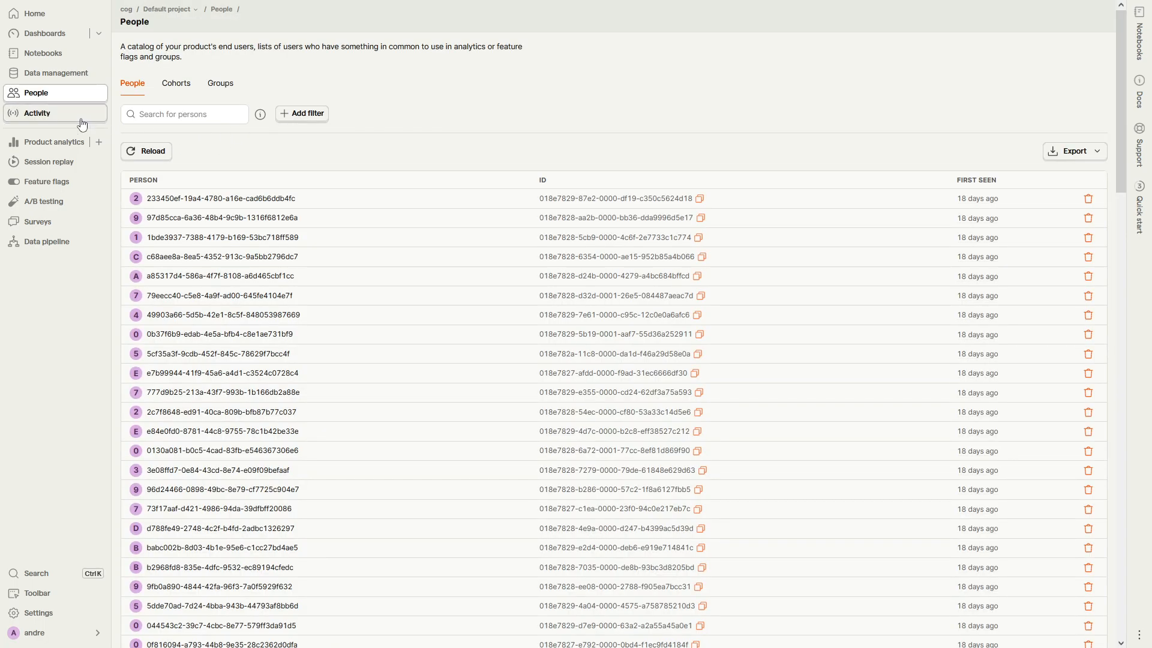
pyautogui.click(174, 96)
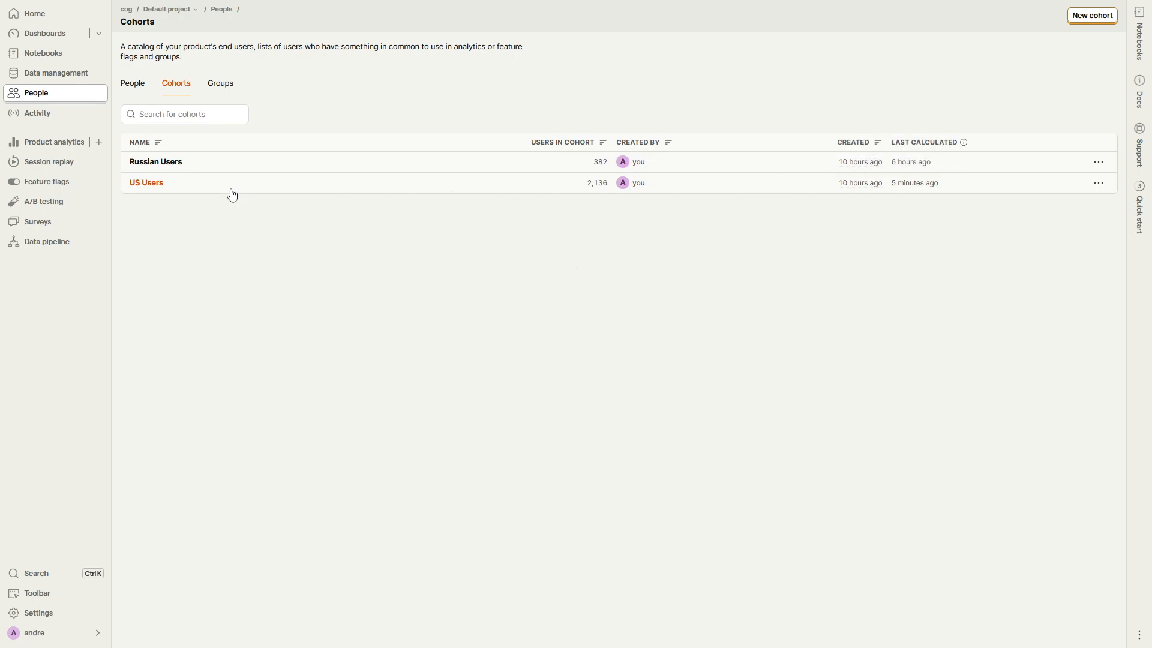
pyautogui.click(151, 184)
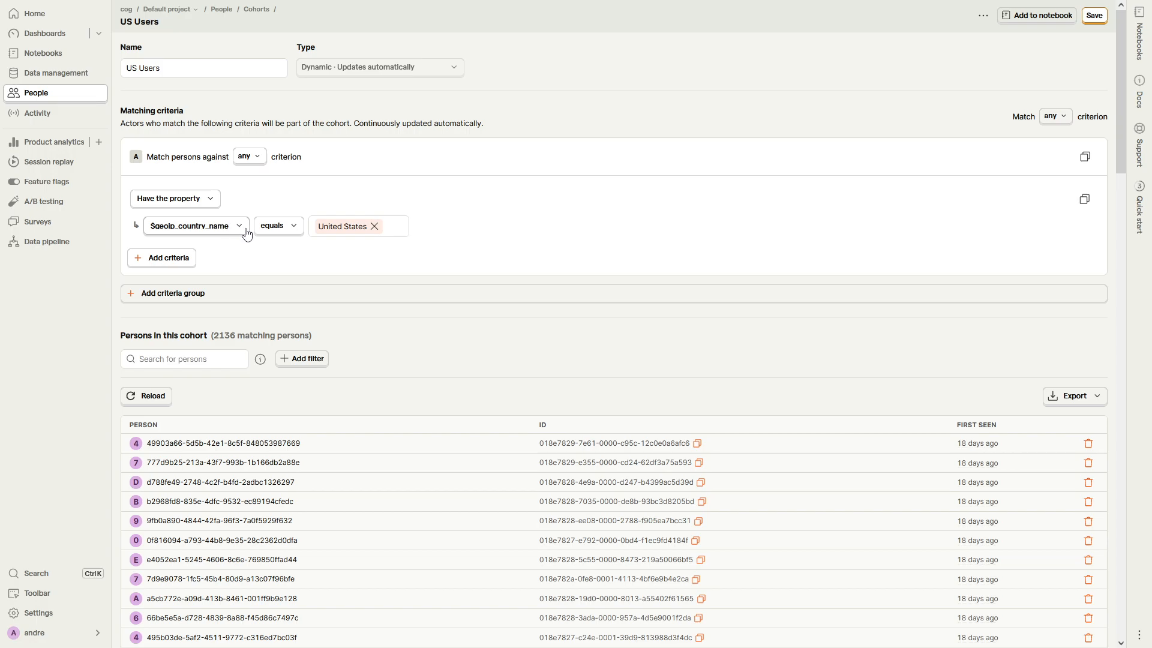
# Step: Redefine the US Users criterion as having the Latest Country Name property equal to United States, and save the cohort
pyautogui.click(193, 199)
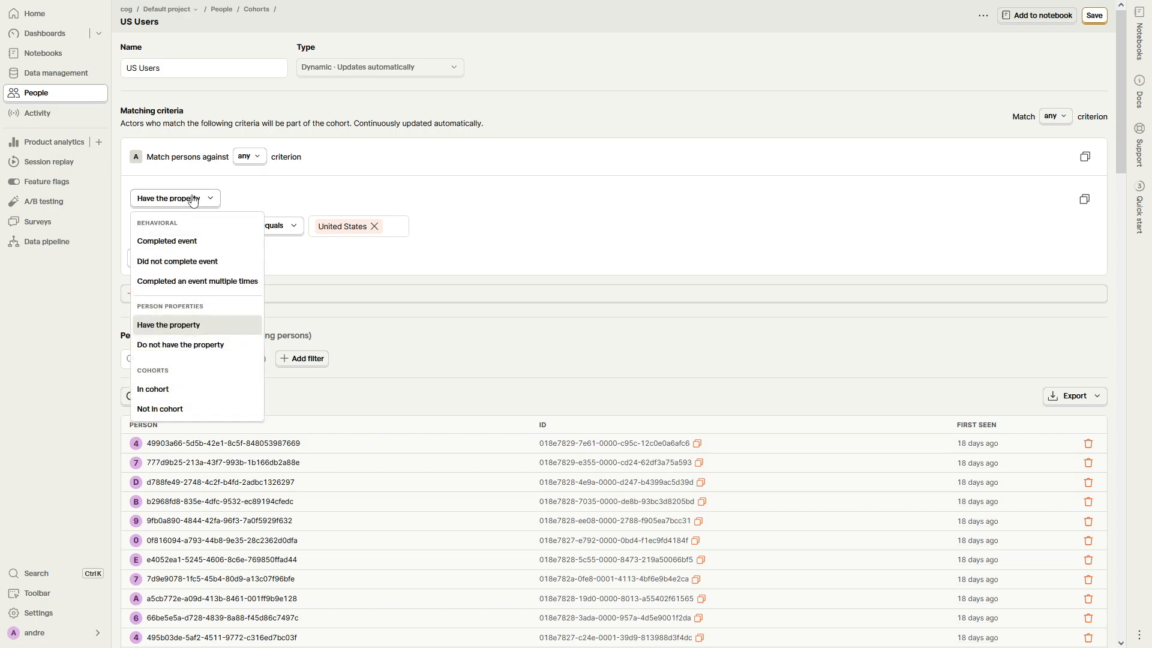
pyautogui.click(199, 327)
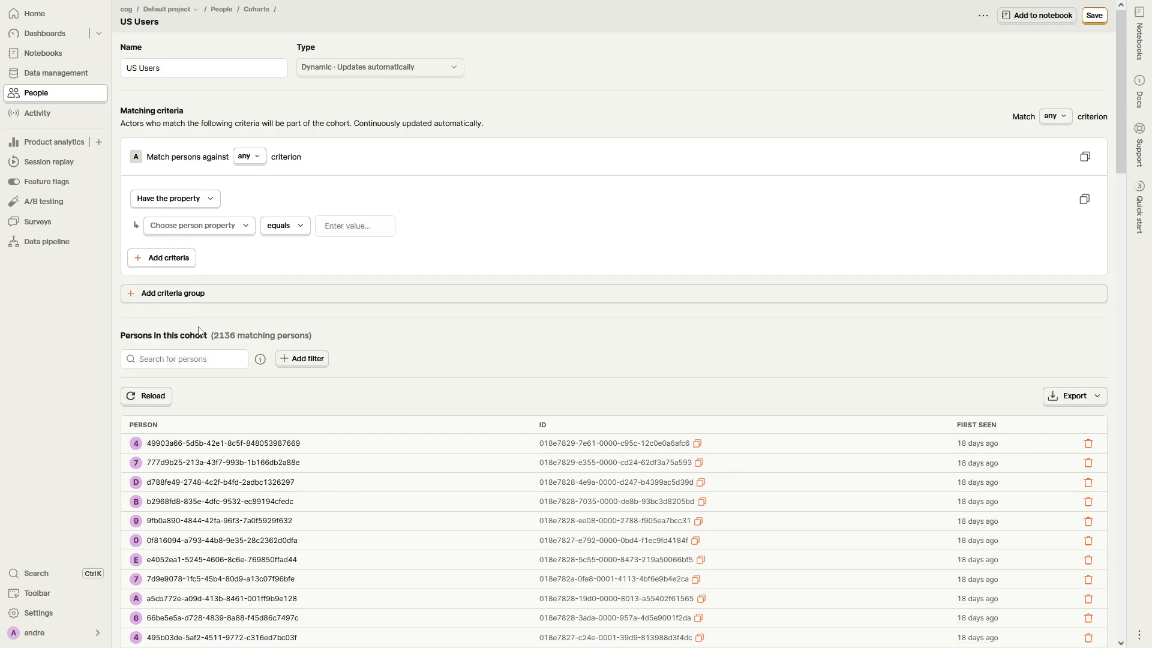
pyautogui.click(204, 226)
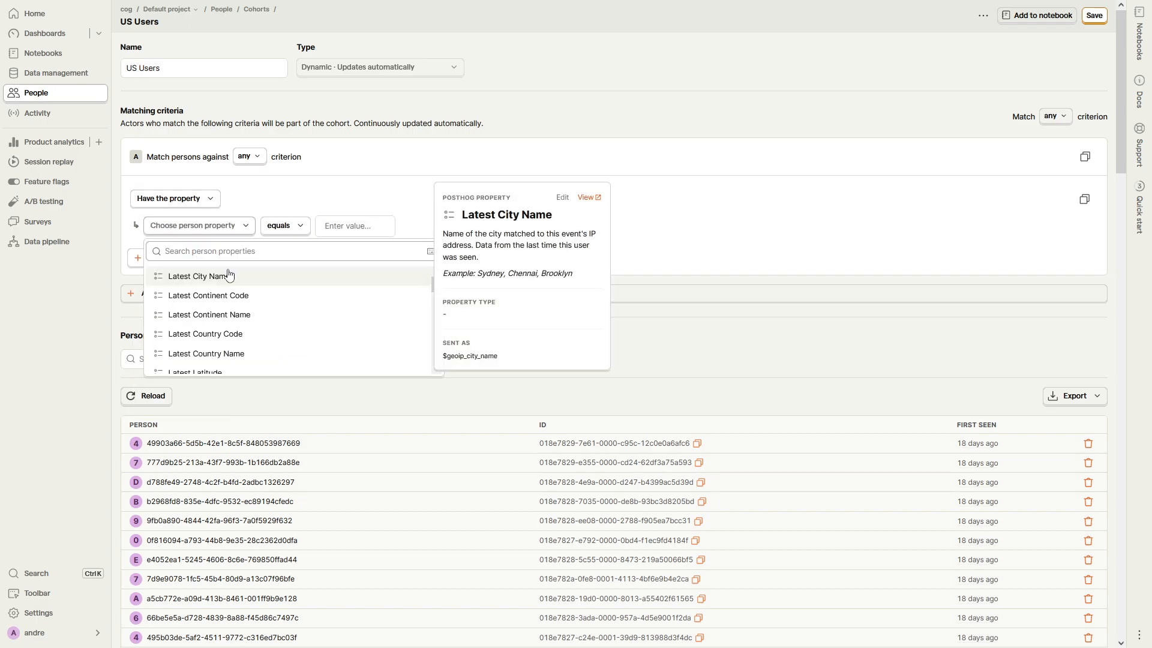
pyautogui.write('country')
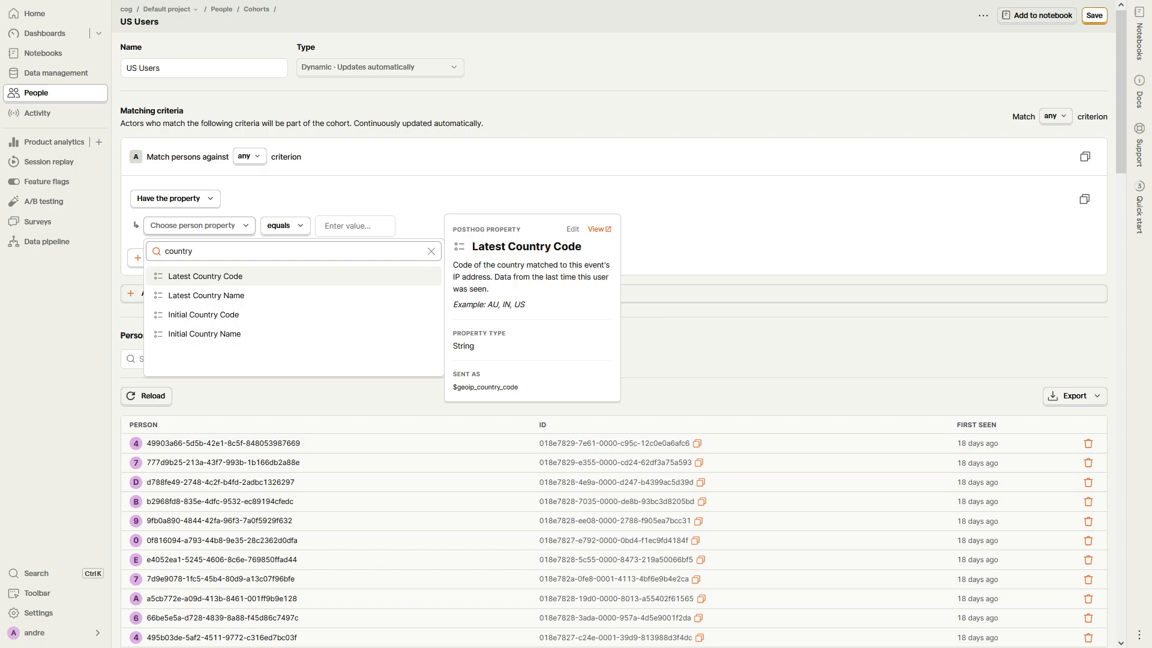
pyautogui.click(237, 296)
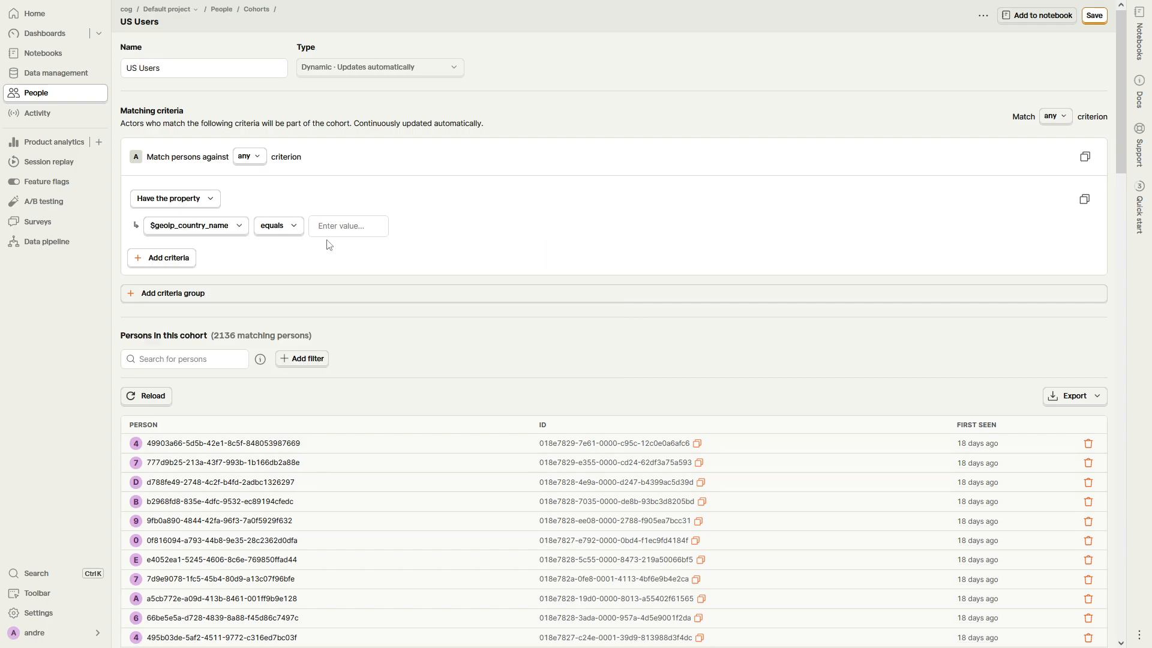
pyautogui.click(329, 228)
pyautogui.click(343, 255)
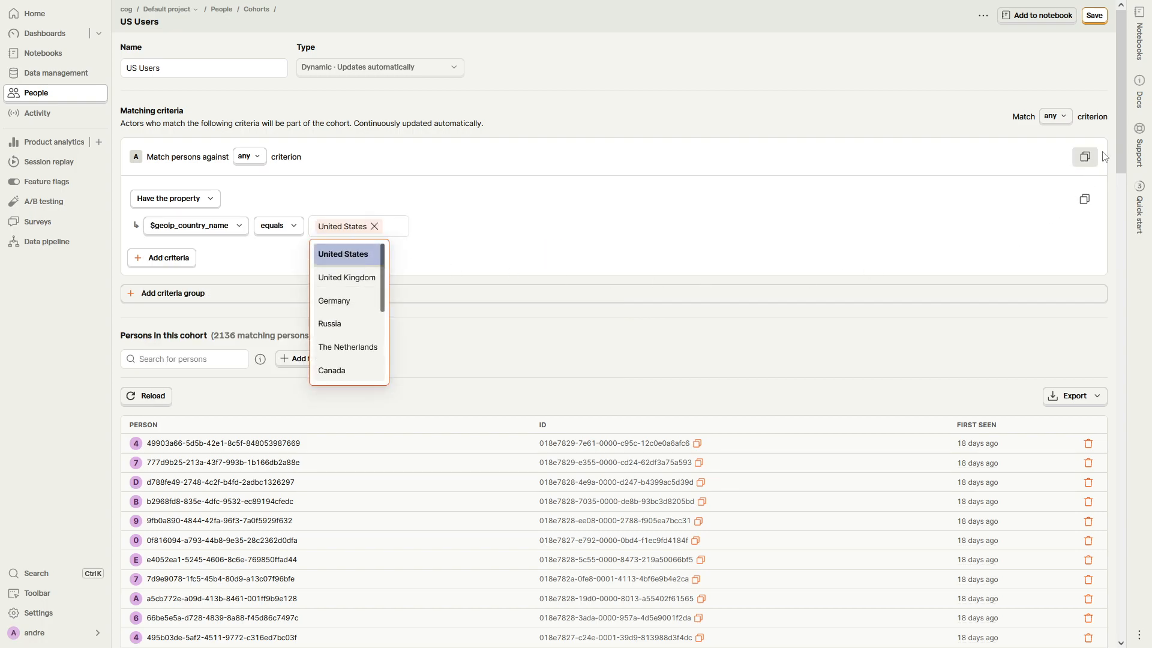
pyautogui.click(1097, 15)
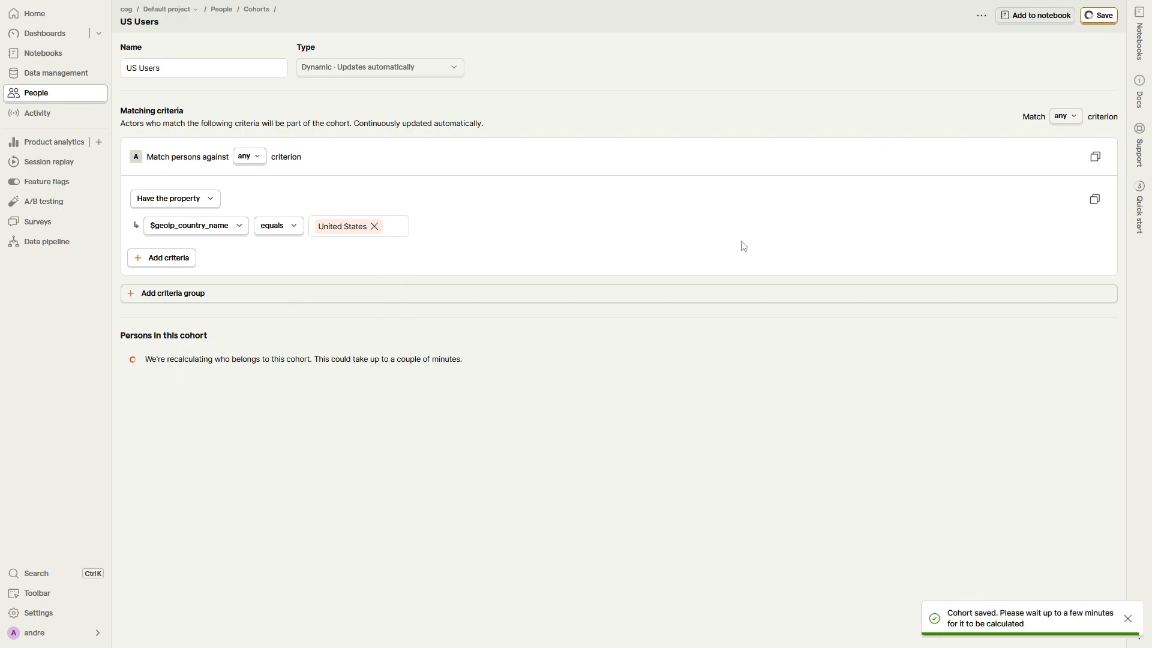
pyautogui.scroll(-5, 600, 327)
pyautogui.scroll(5, 600, 327)
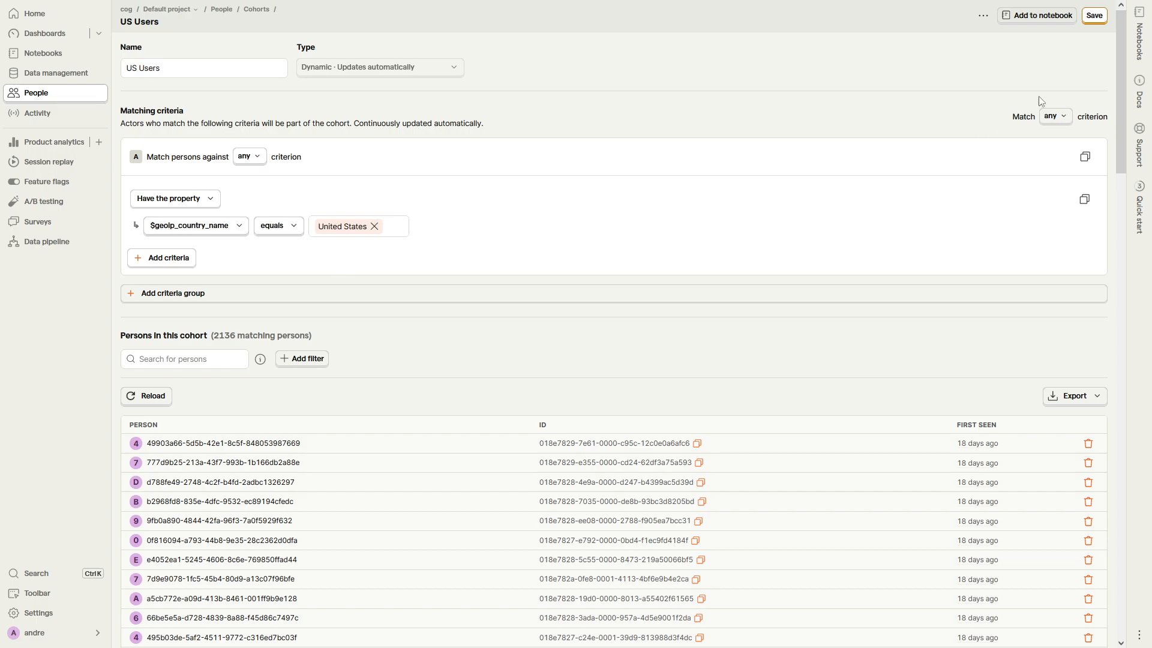
# Step: Start a new cohort that matches persons who completed the llm-task event in the last 30 days
pyautogui.click(257, 10)
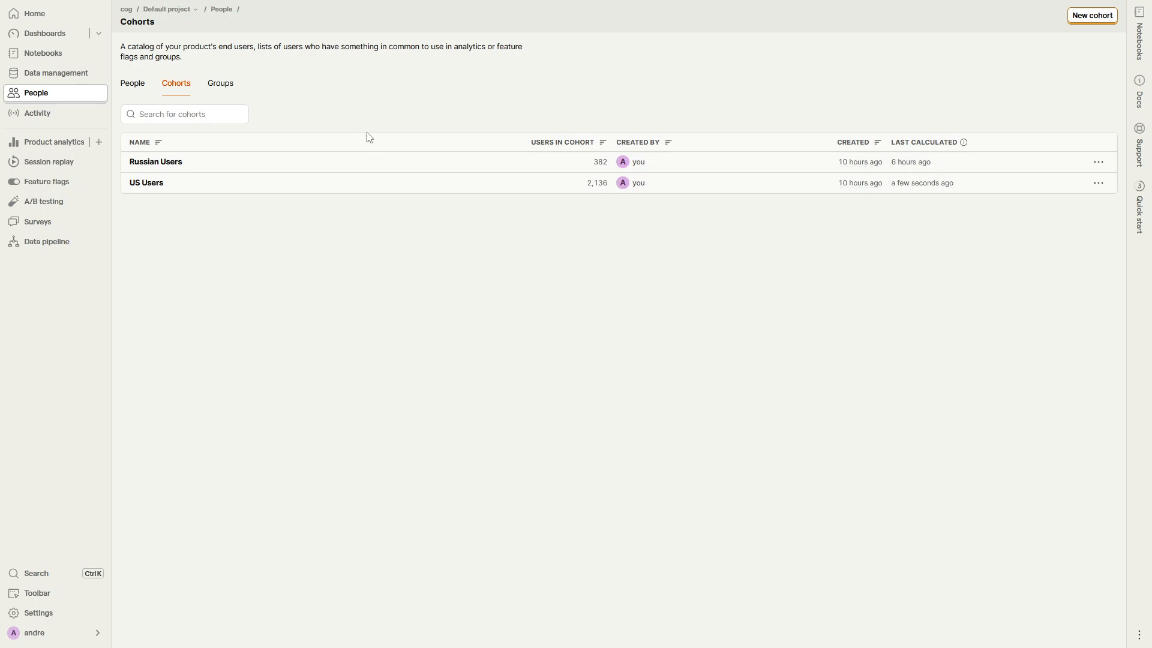
pyautogui.click(1092, 16)
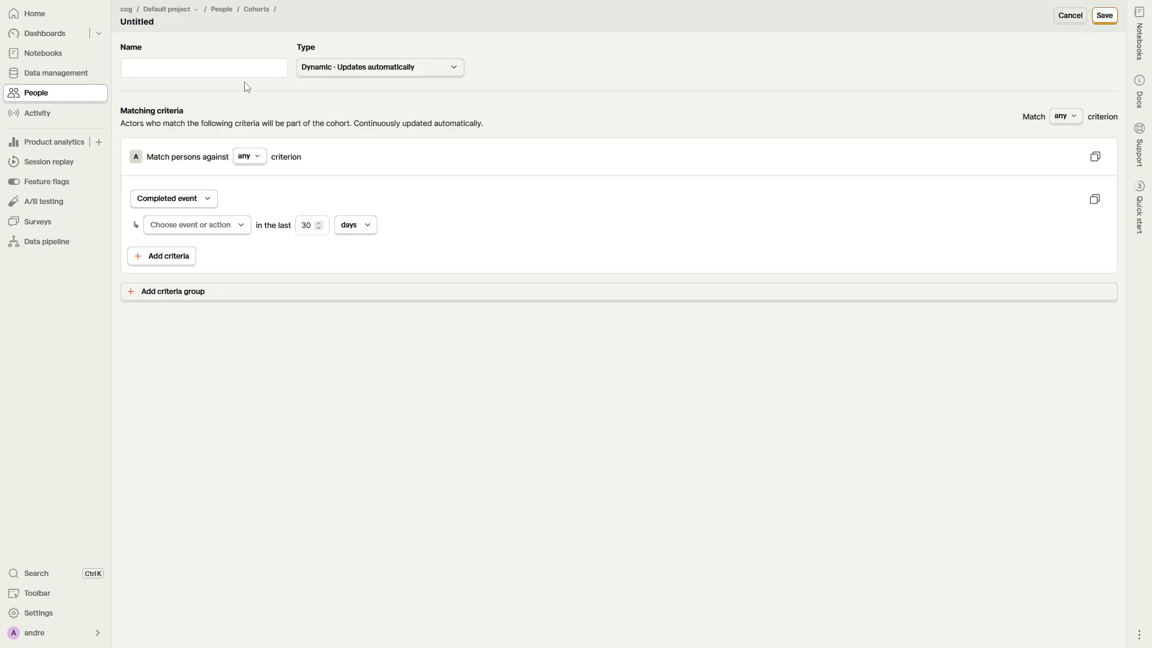
pyautogui.click(198, 201)
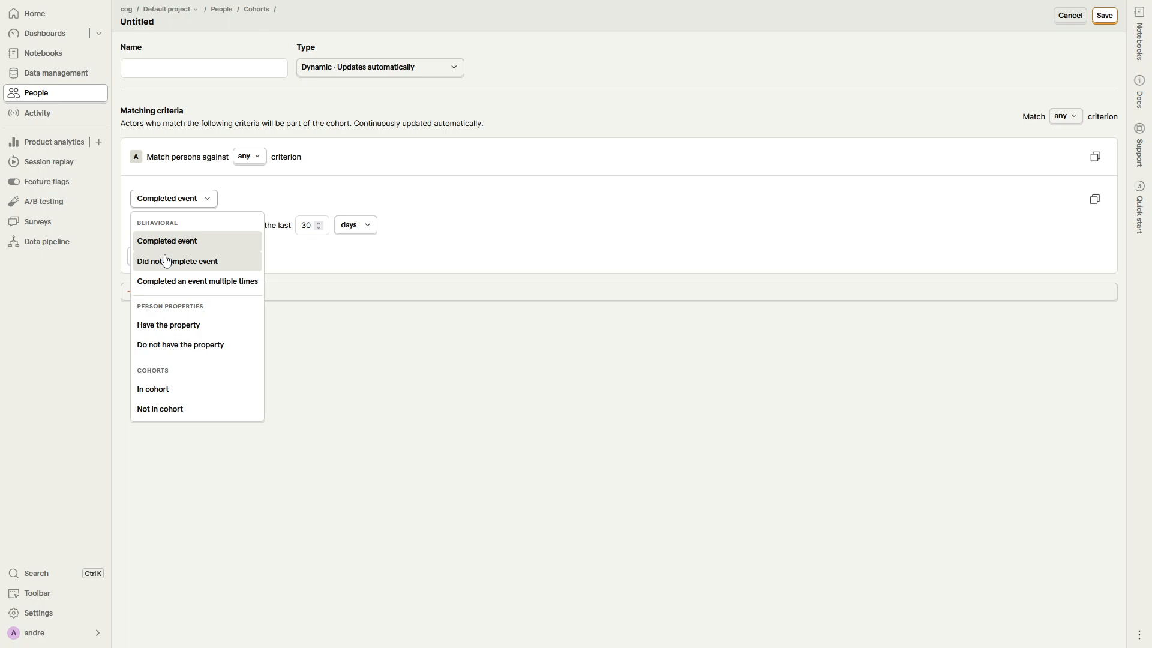
pyautogui.click(184, 246)
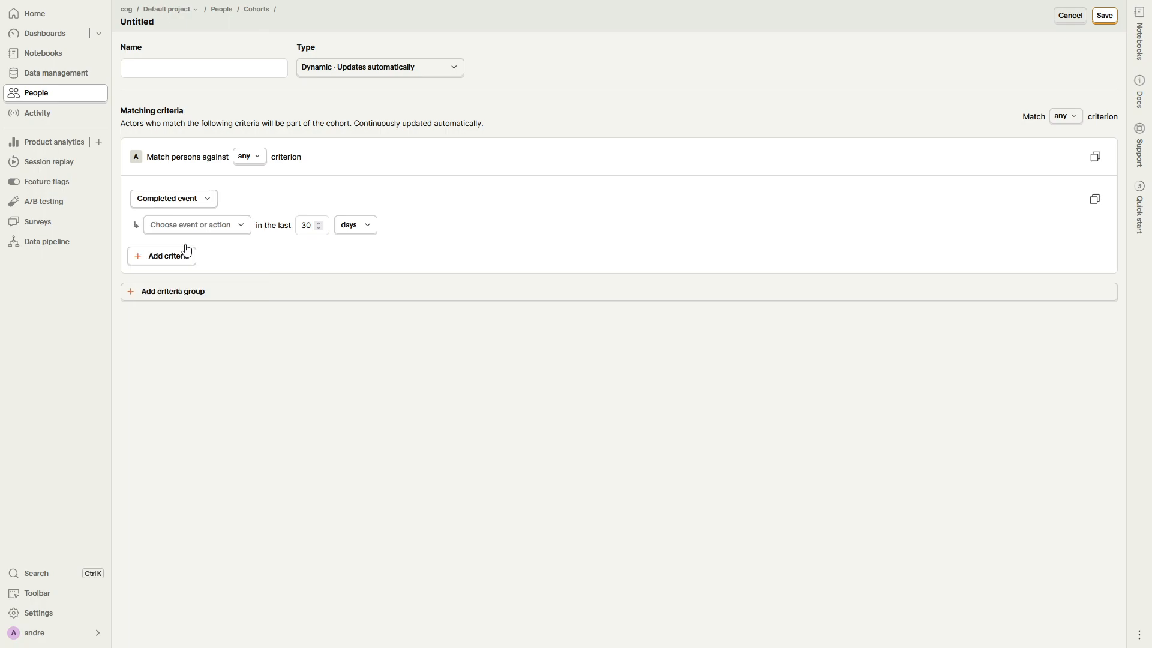
pyautogui.click(193, 225)
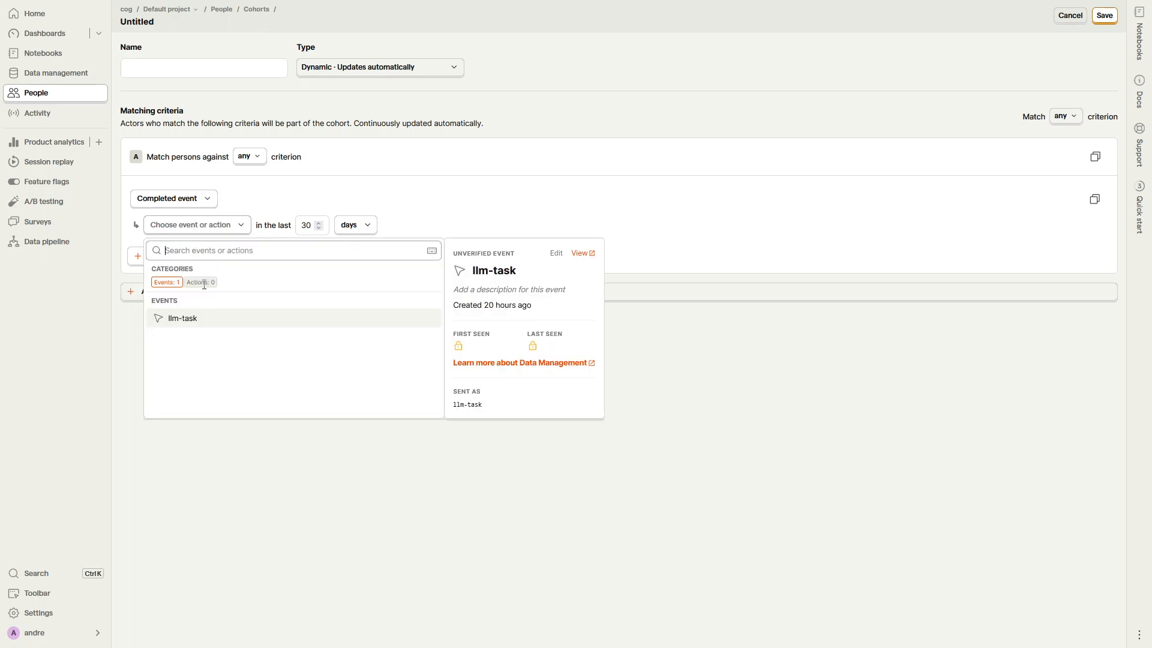
pyautogui.click(205, 326)
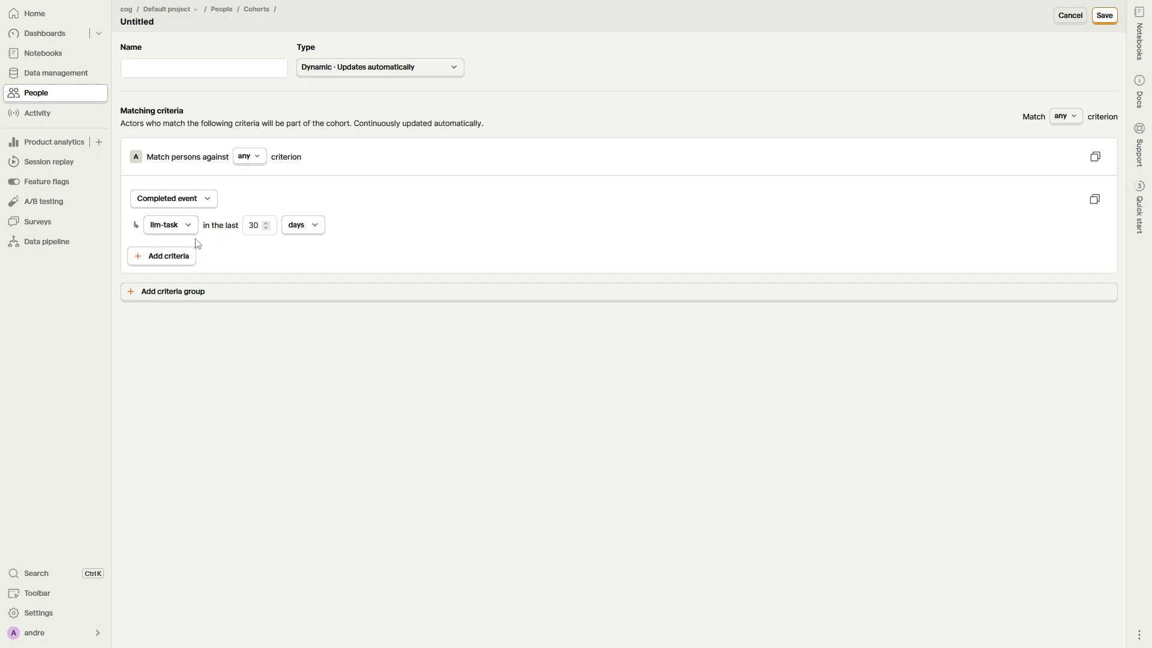
# Step: Create a new data management action from an event or pageview, matching the llm-task event among all events
pyautogui.click(67, 78)
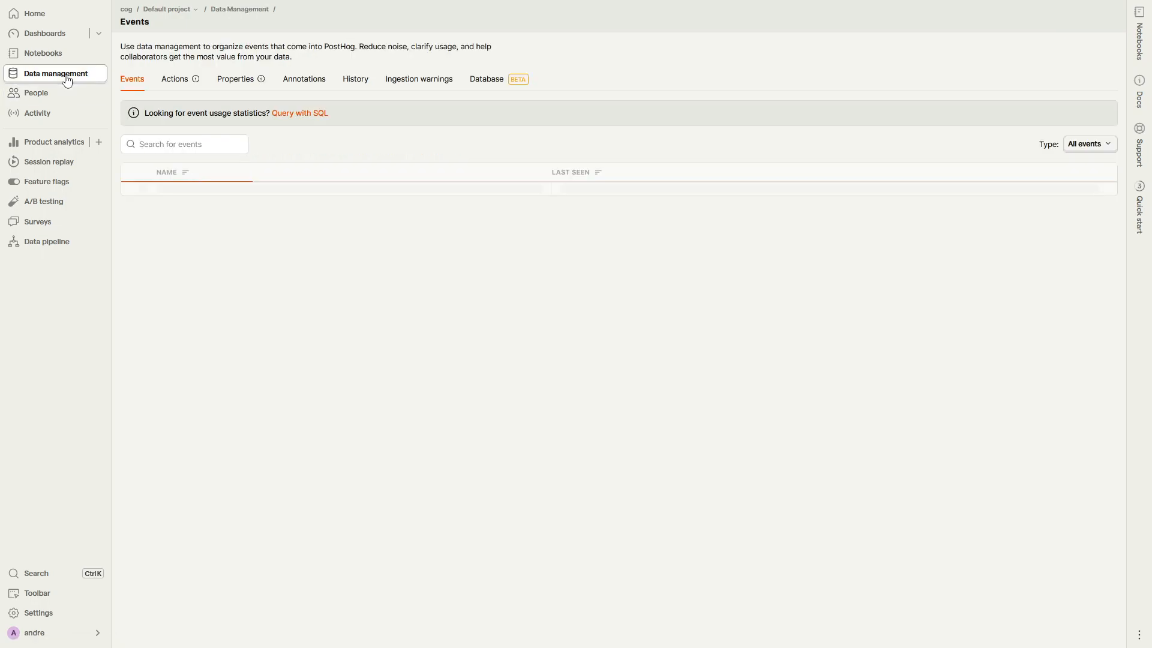
pyautogui.click(171, 87)
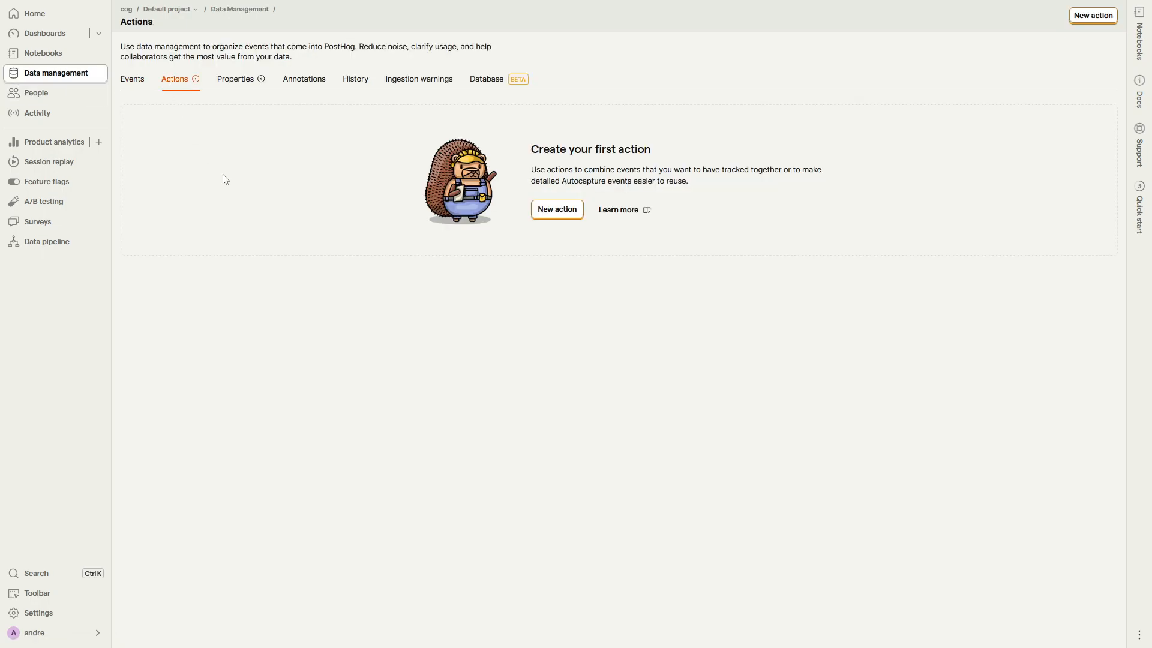
pyautogui.click(568, 211)
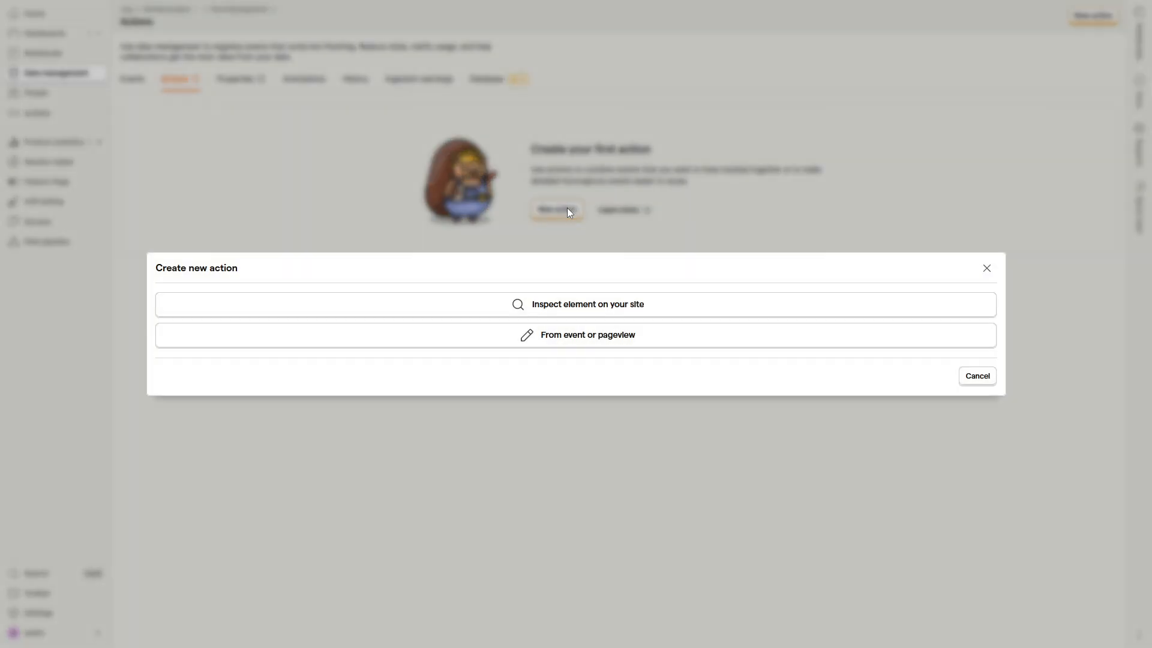
pyautogui.click(599, 338)
pyautogui.click(534, 157)
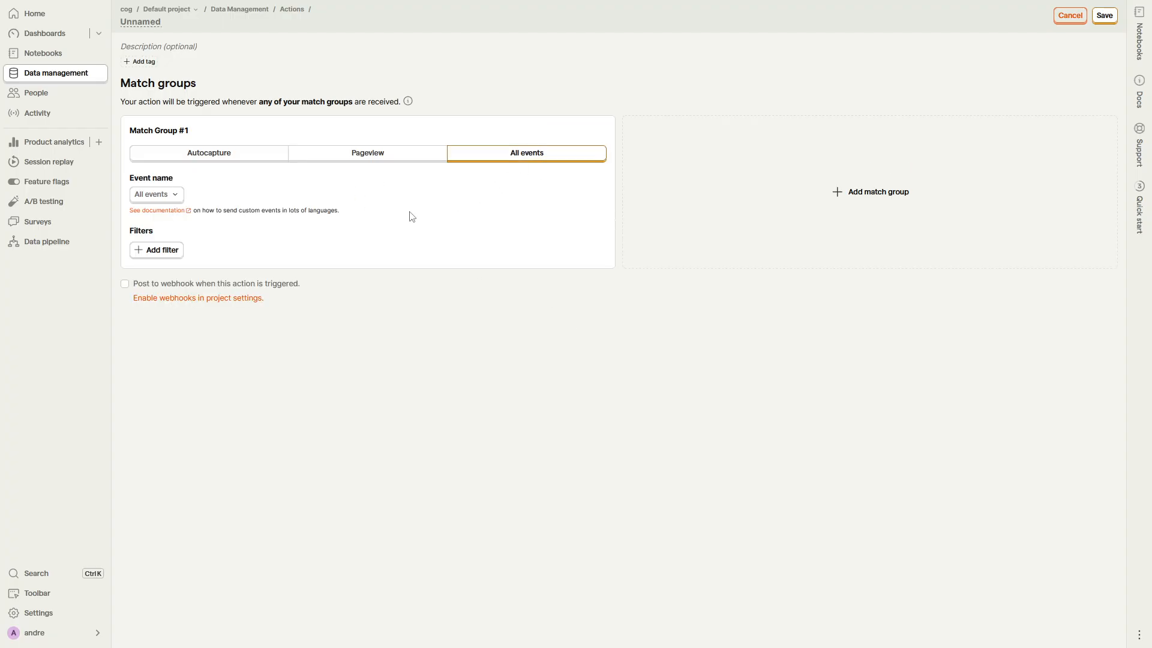
pyautogui.click(170, 195)
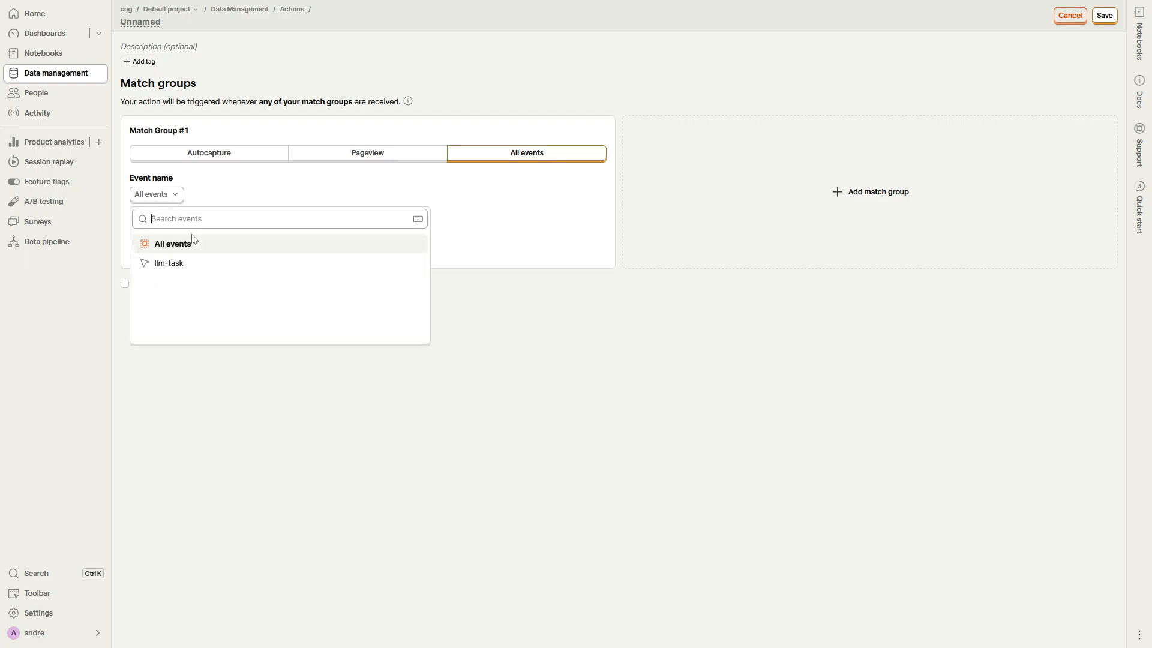
pyautogui.click(204, 267)
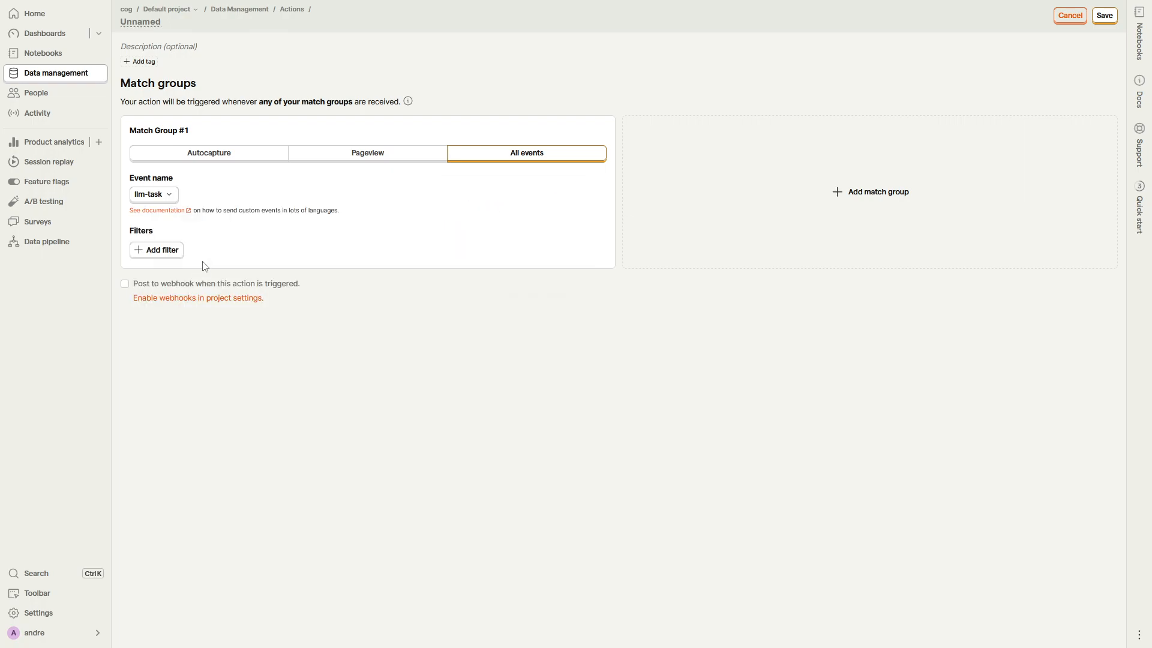
# Step: Add a filter to the action's match group requiring that the event property user_toxic is set
pyautogui.click(177, 255)
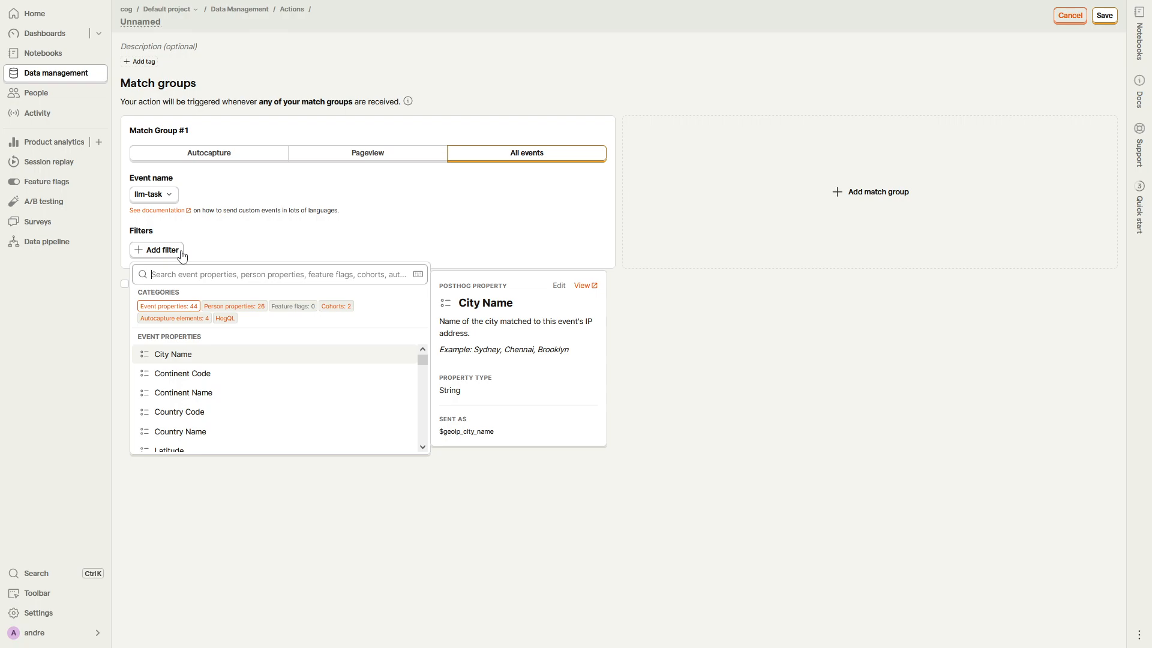
pyautogui.write('u')
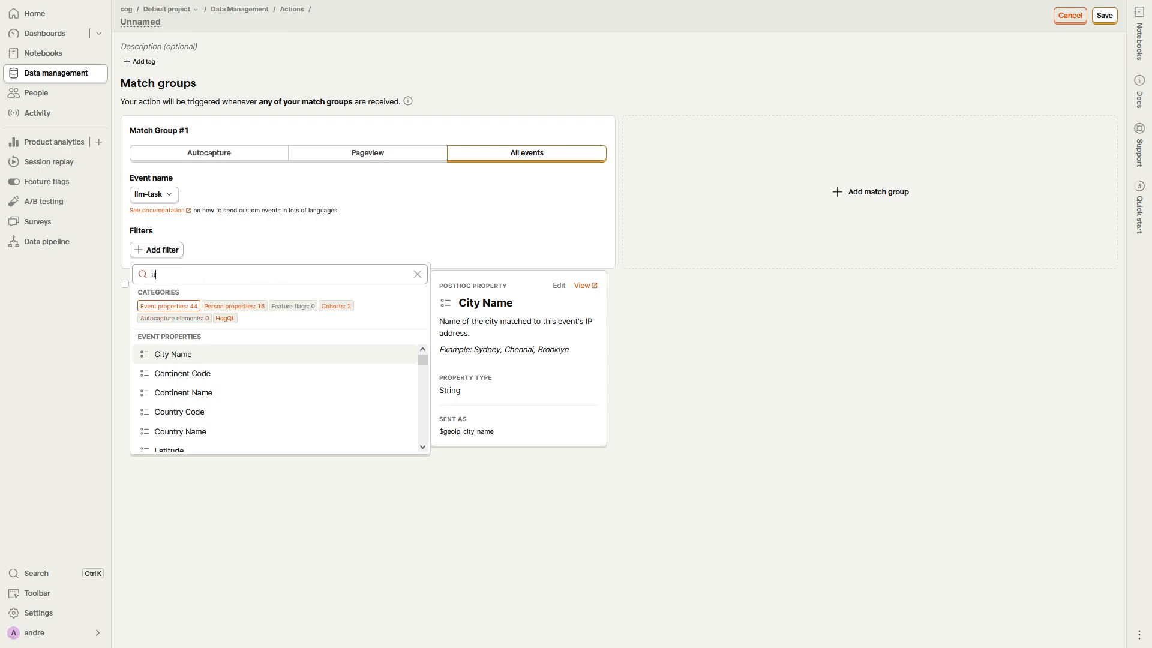
pyautogui.write('ser_toxic')
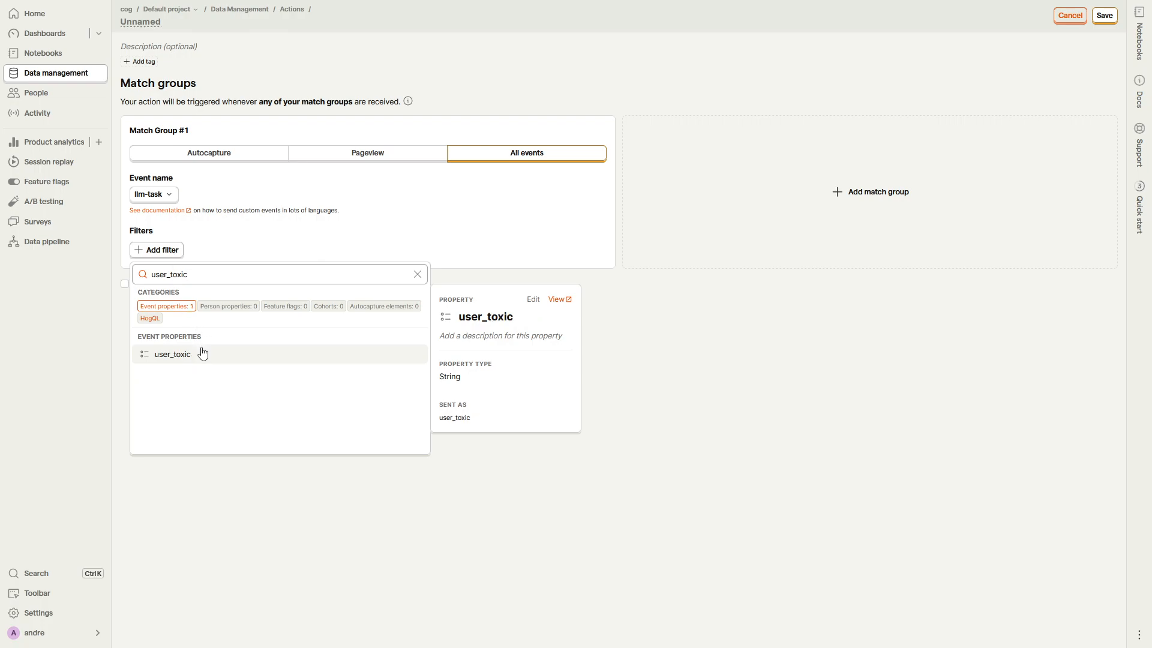
pyautogui.click(201, 354)
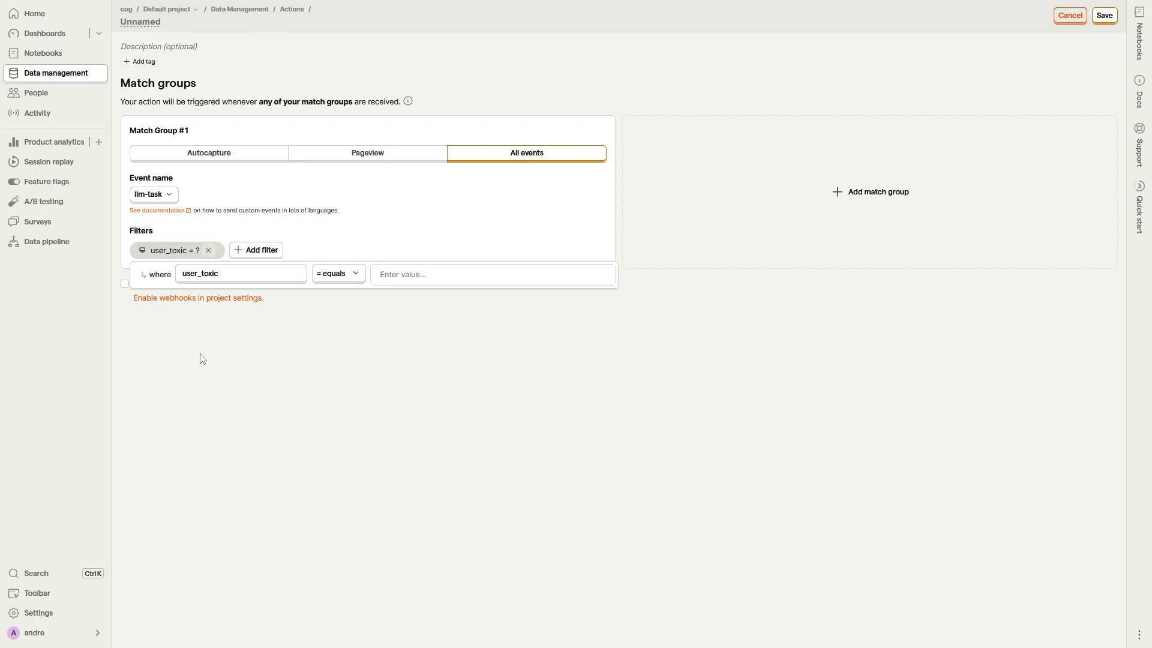
pyautogui.click(345, 274)
pyautogui.click(352, 409)
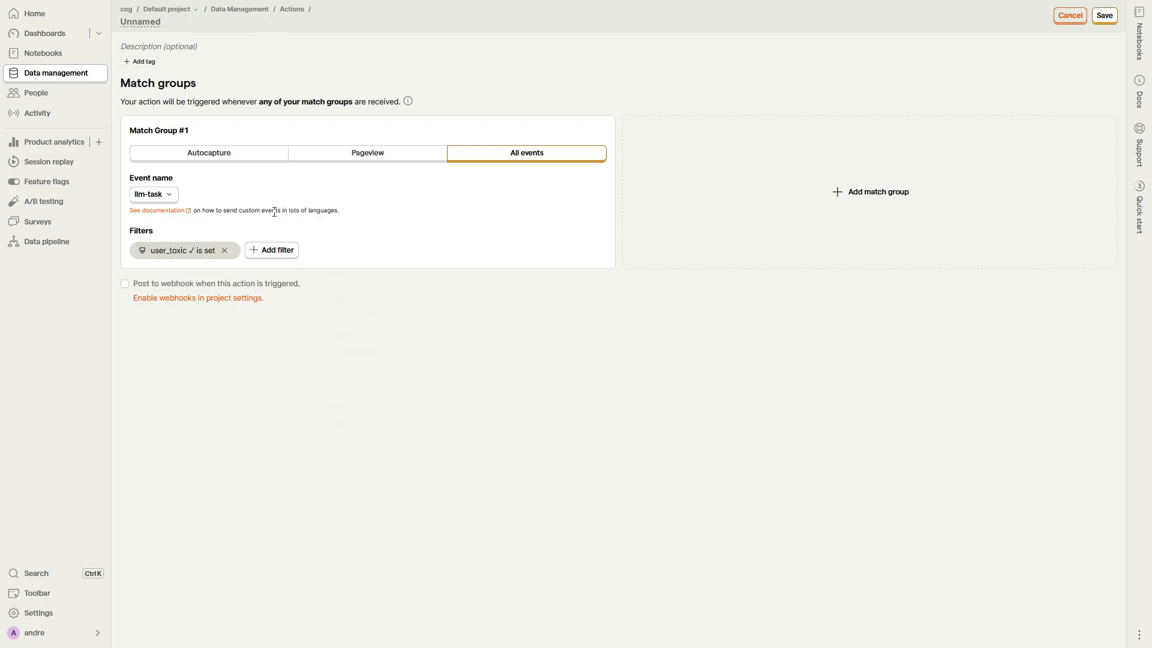
# Step: Name the action "toxic event" and save it
pyautogui.write('toxic event')
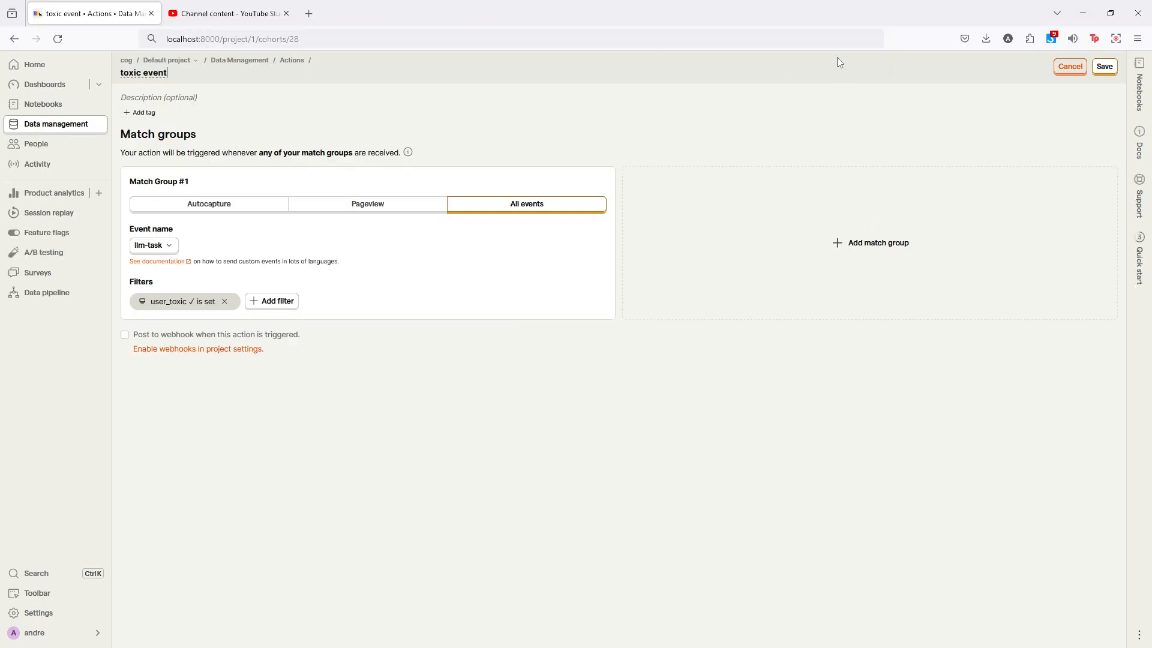
pyautogui.click(1104, 16)
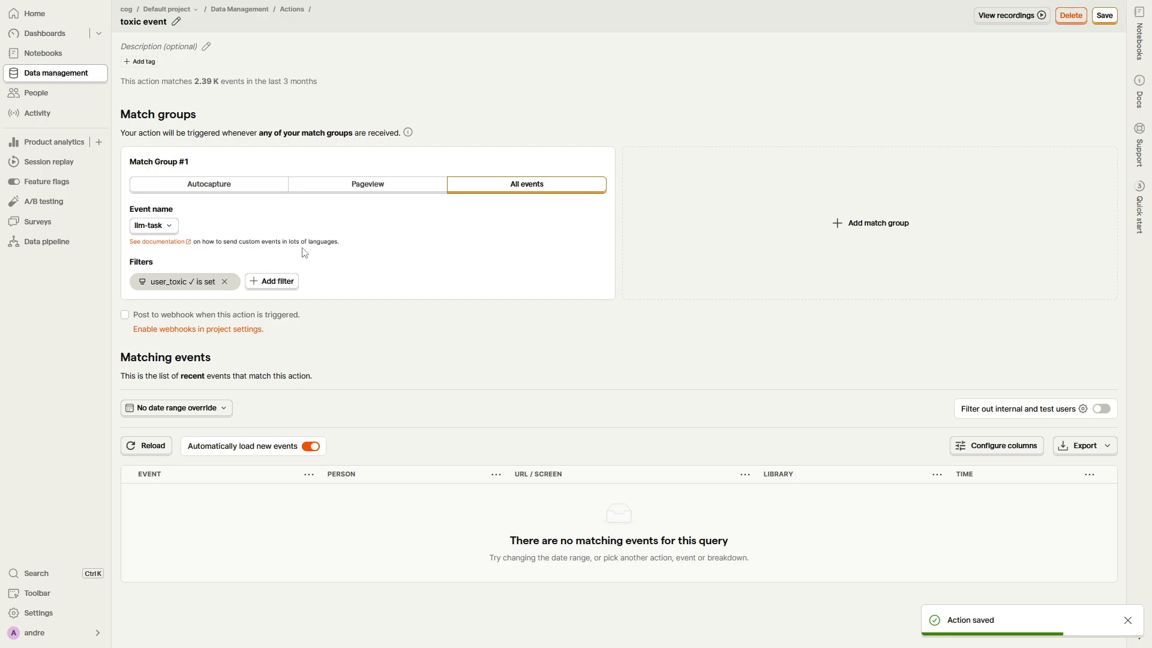
# Step: Start a new cohort in the People section and name it "toxic users"
pyautogui.click(80, 100)
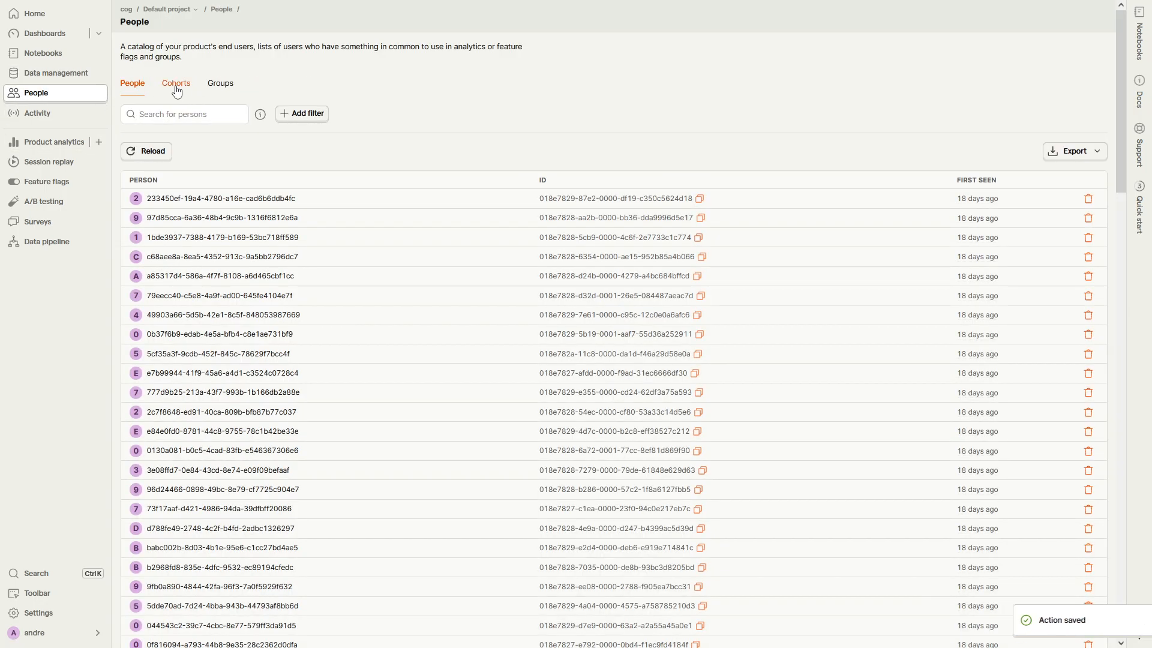
pyautogui.click(176, 89)
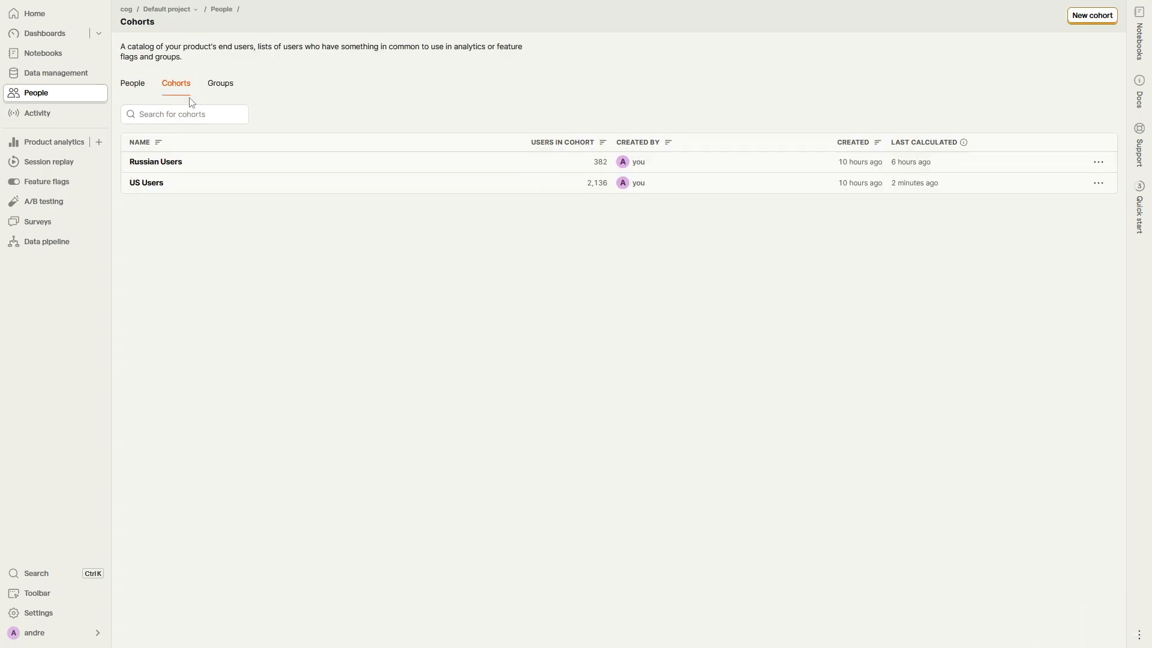
pyautogui.click(1101, 22)
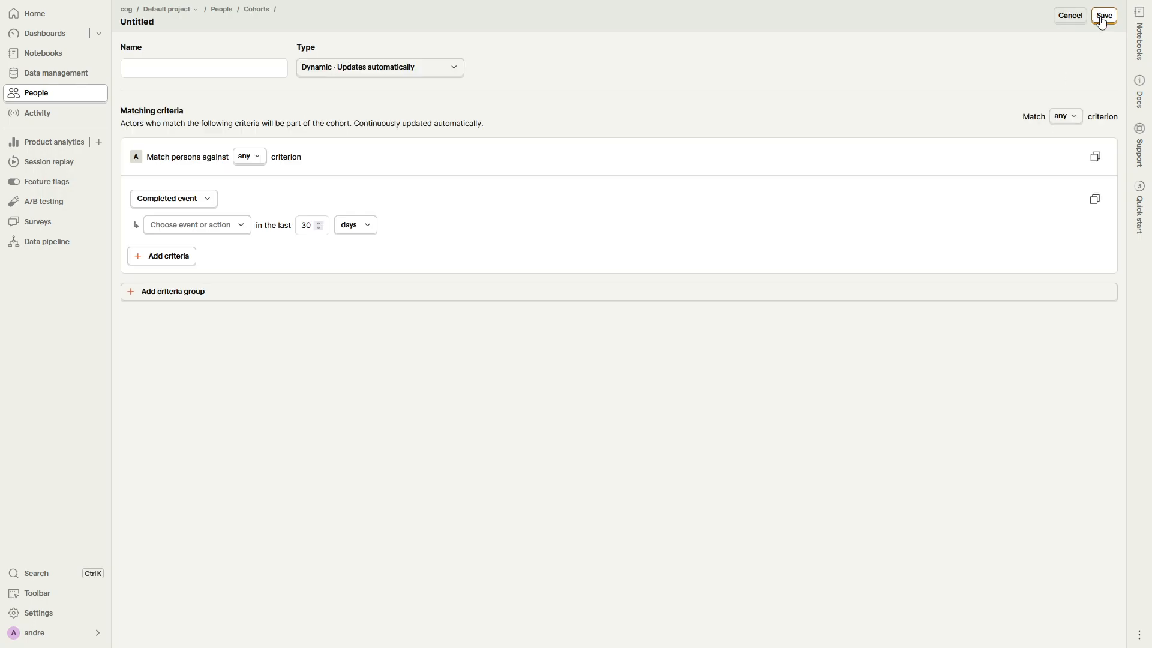
pyautogui.click(246, 72)
pyautogui.write('toxic')
pyautogui.click(174, 81)
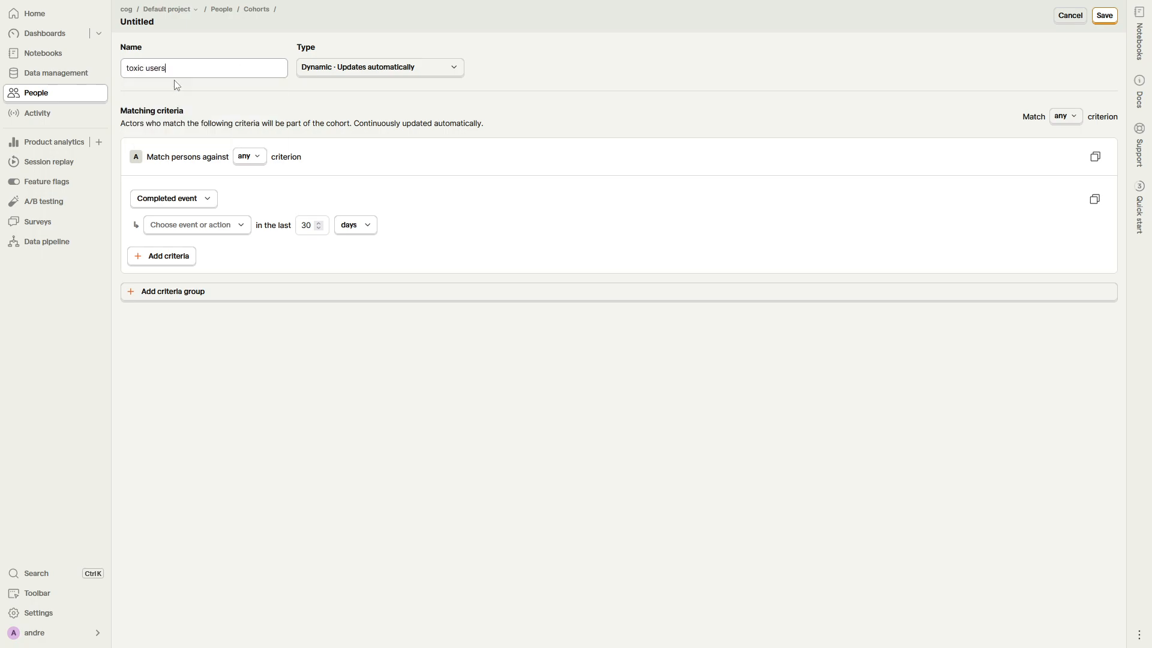
# Step: Match persons who completed the "toxic event" action in the last 30 years and save the cohort
pyautogui.click(211, 226)
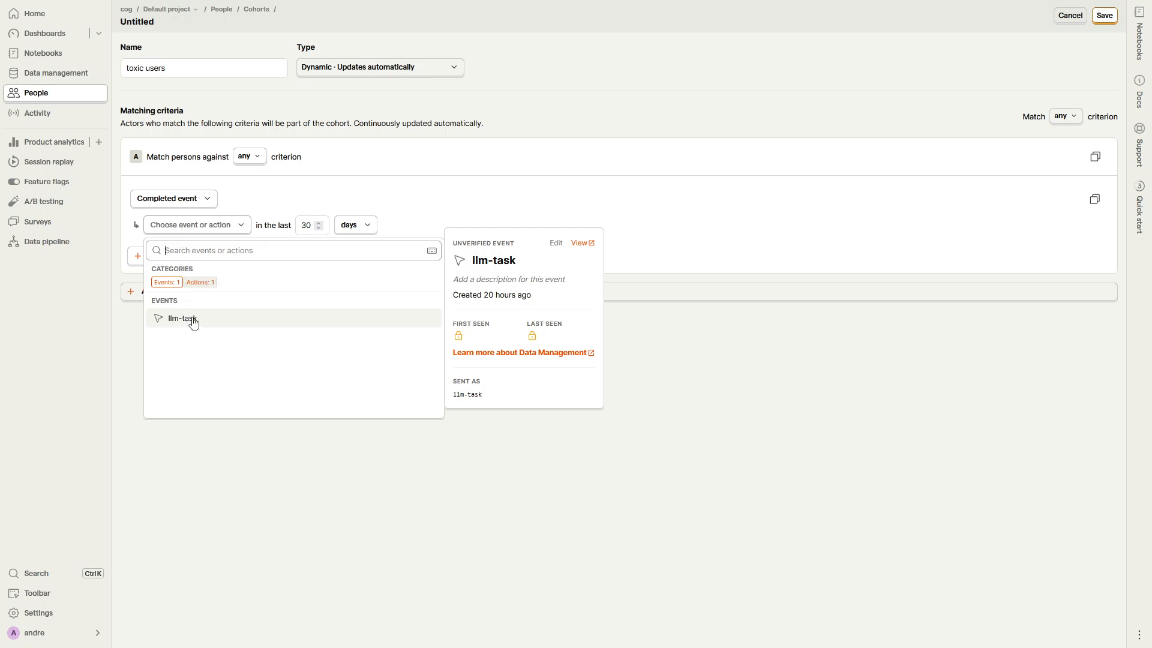
pyautogui.click(203, 284)
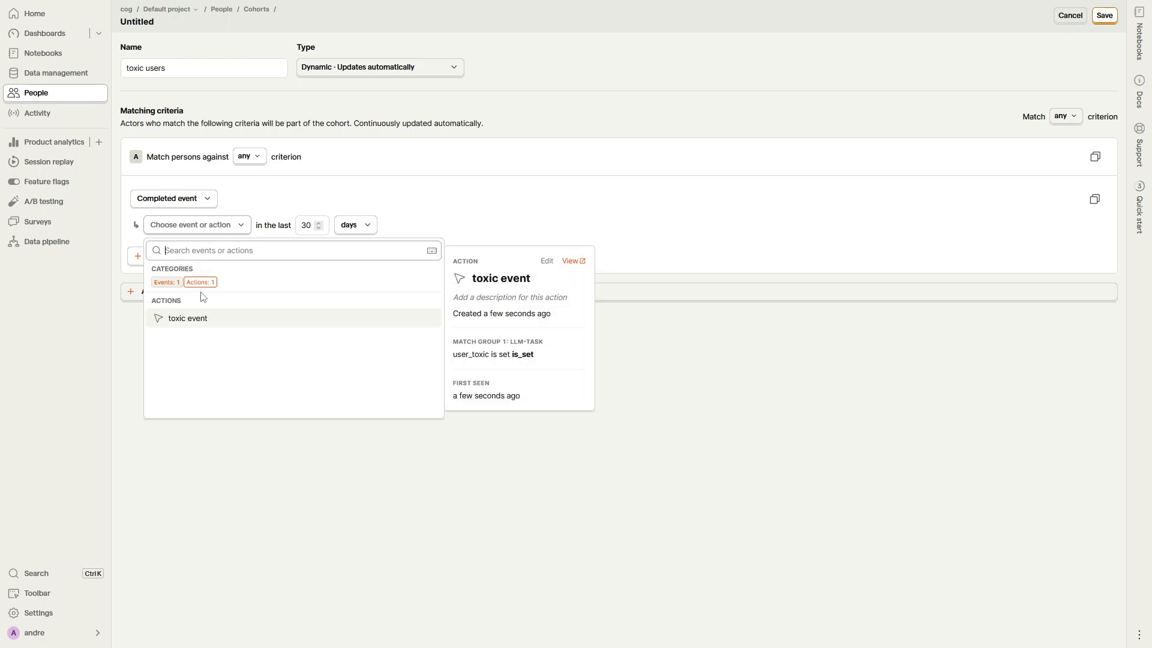
pyautogui.click(195, 326)
pyautogui.click(319, 233)
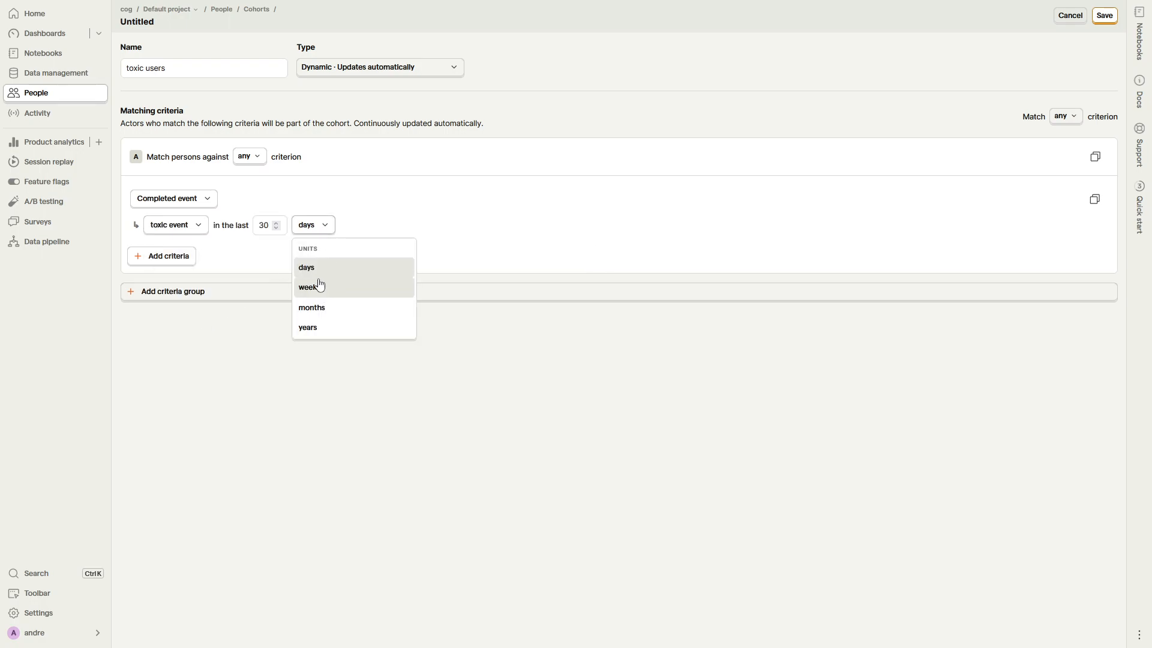
pyautogui.click(334, 328)
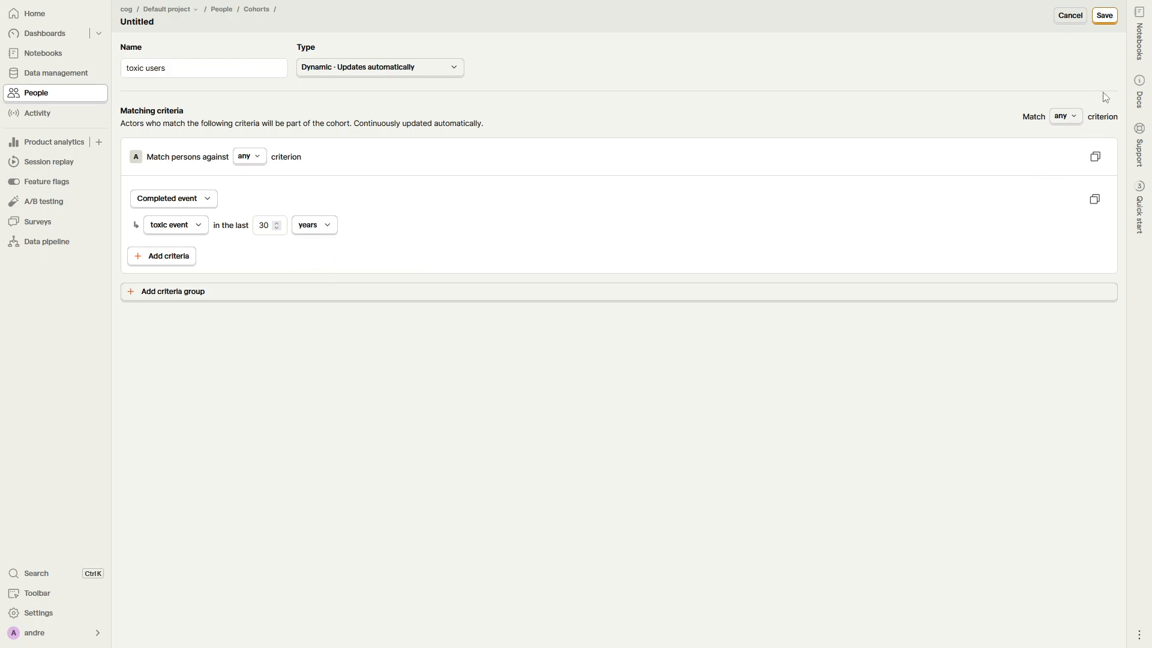
pyautogui.click(1104, 16)
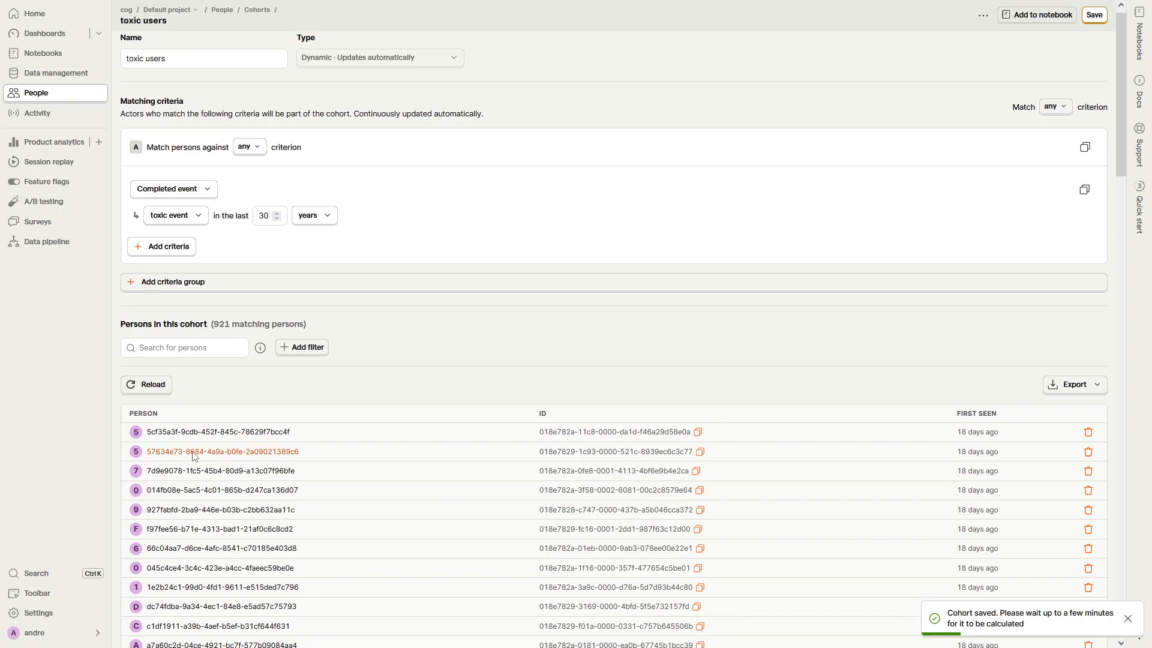
pyautogui.scroll(-2, 204, 438)
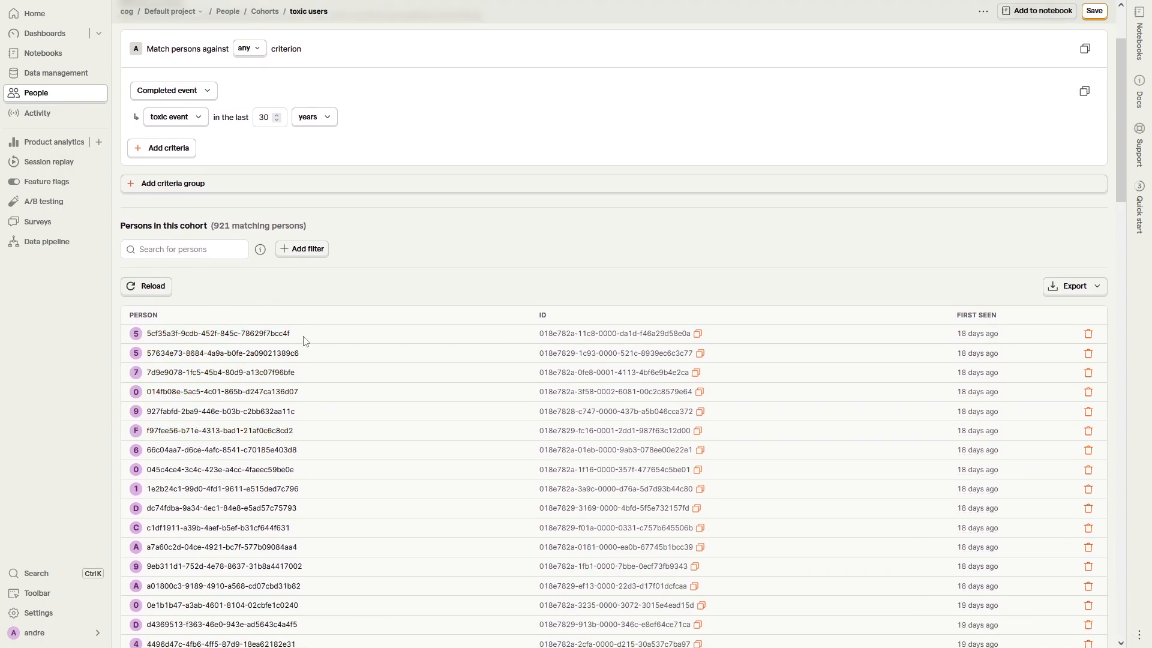
pyautogui.scroll(2, 370, 340)
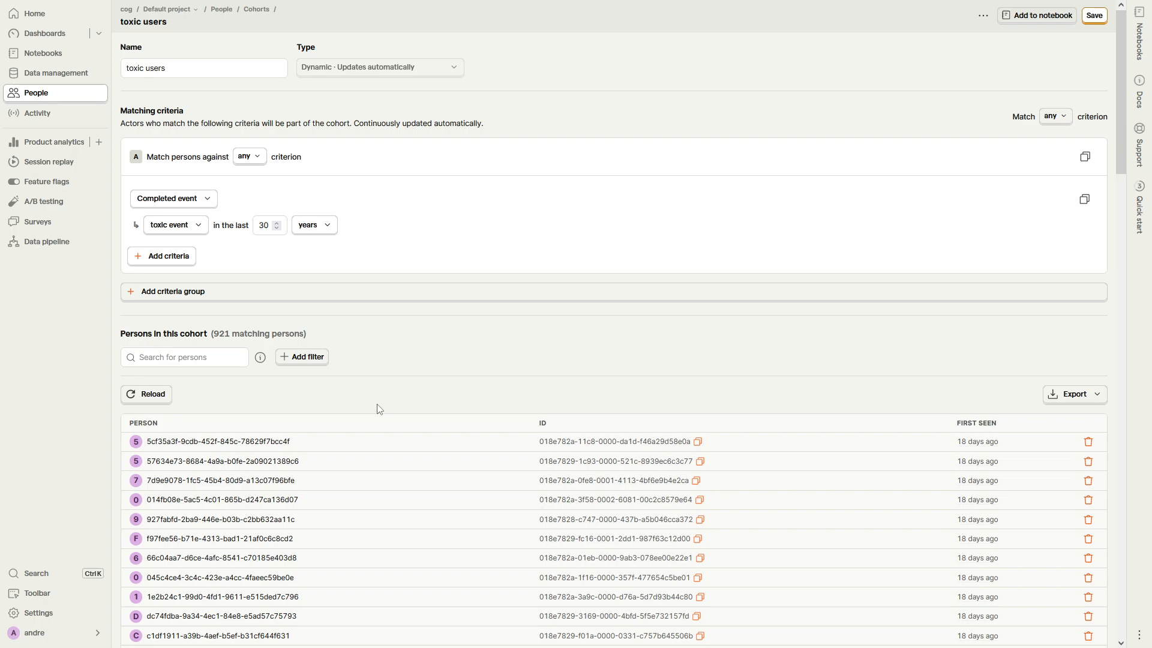
# Step: Start another cohort named "Non Toxic users" and match persons against all criteria in its group
pyautogui.click(262, 9)
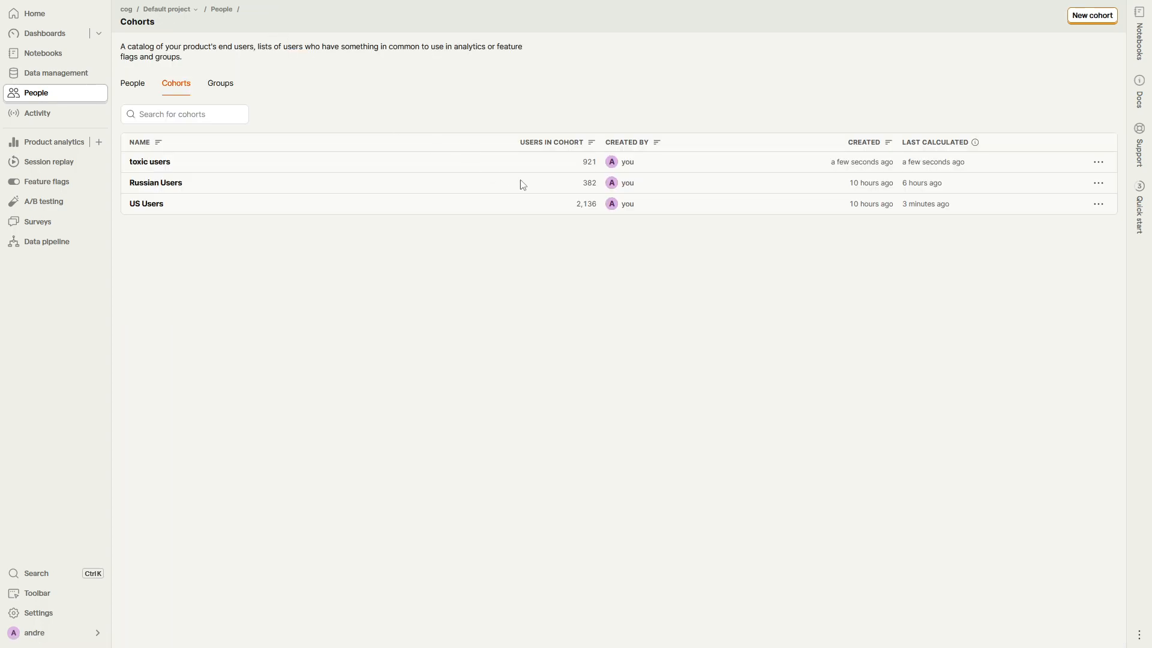
pyautogui.click(1093, 16)
pyautogui.click(177, 68)
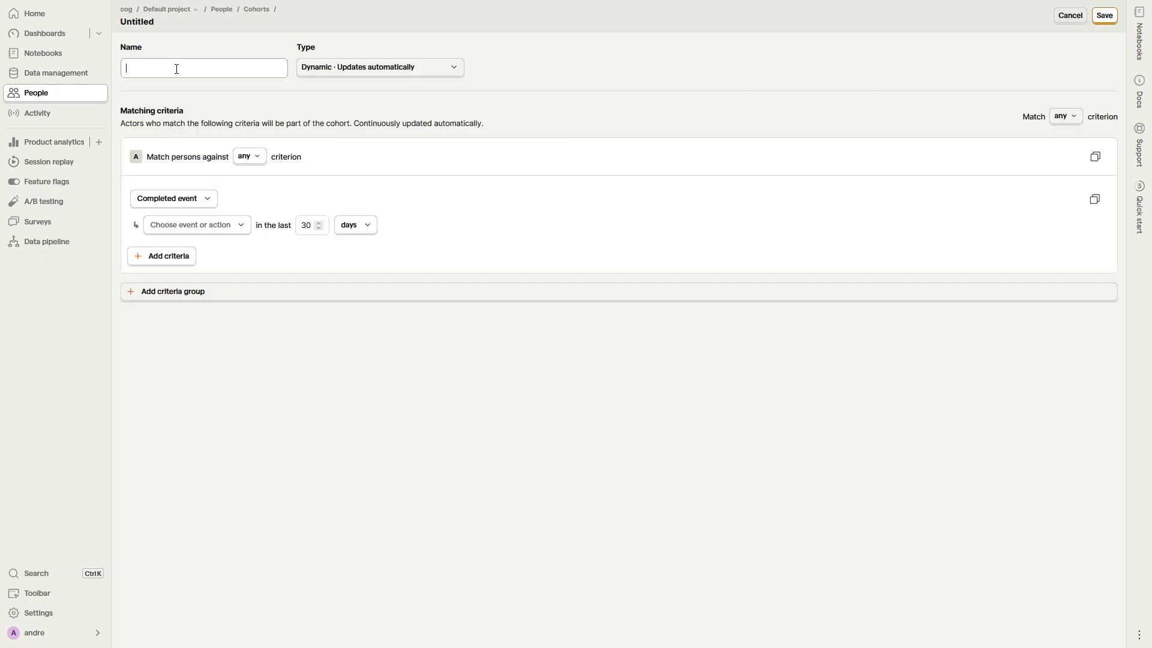
pyautogui.write('non')
pyautogui.click(183, 81)
pyautogui.click(250, 156)
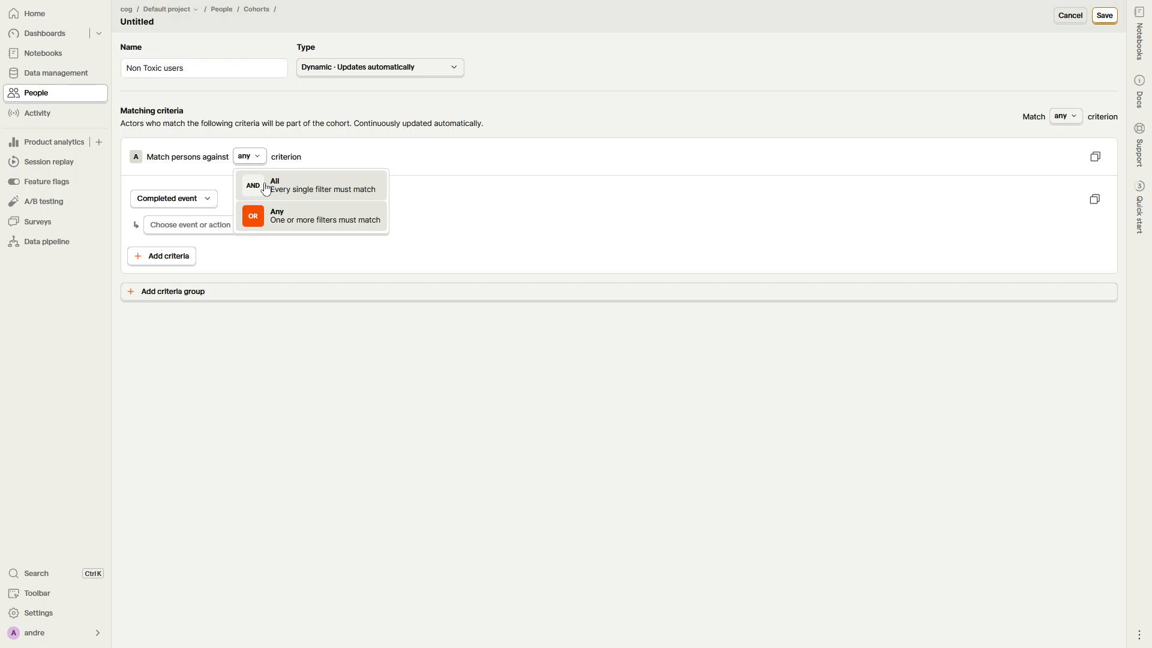
pyautogui.click(266, 189)
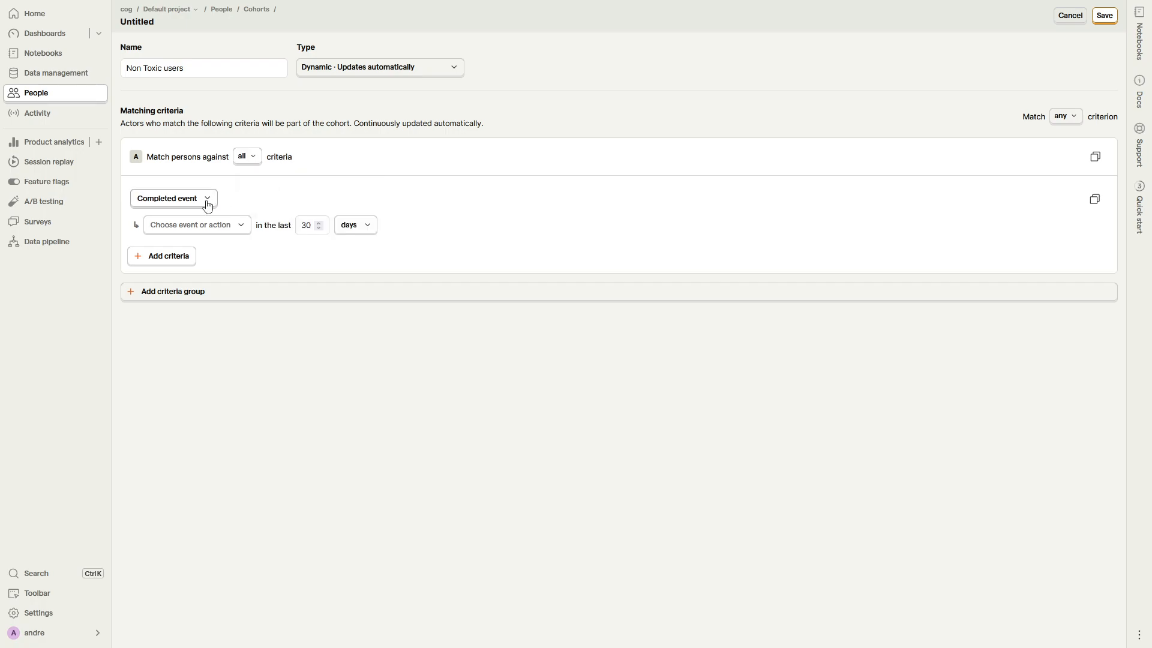
# Step: Set the first criterion to persons who completed the llm-task event in the last 30 years
pyautogui.click(223, 224)
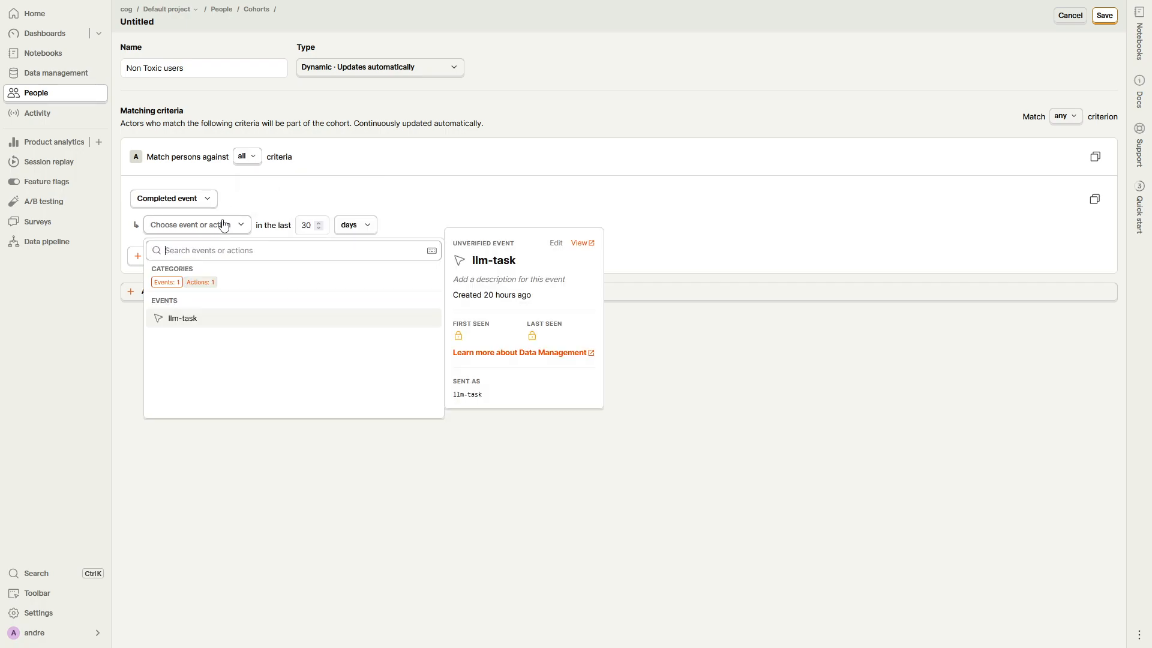
pyautogui.click(203, 320)
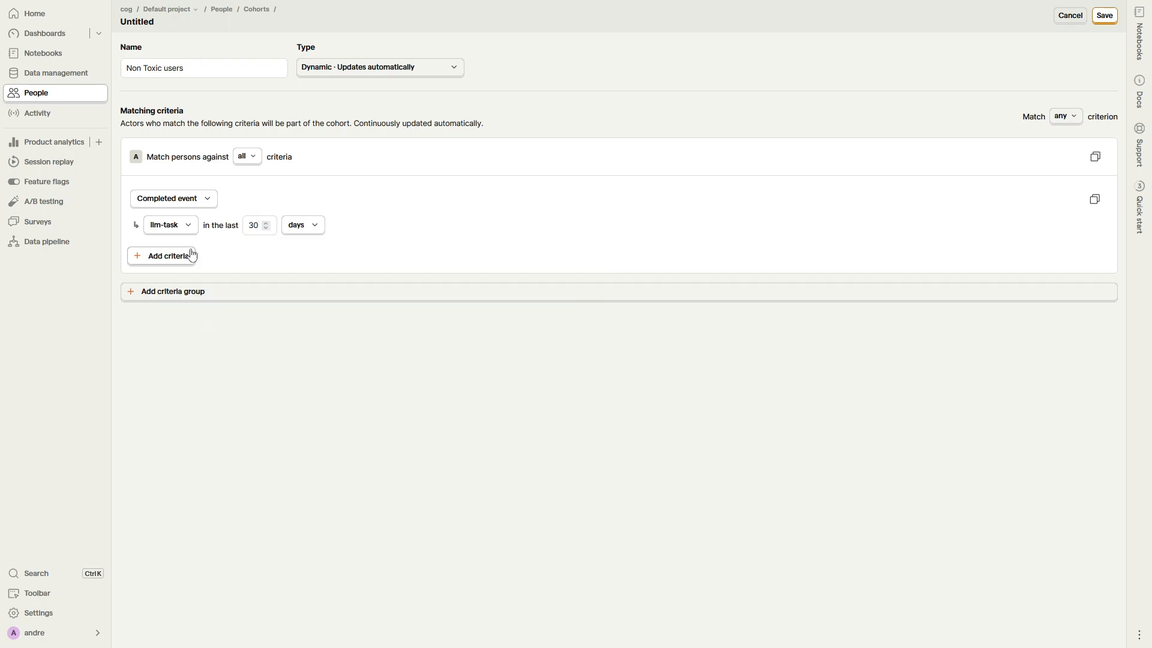
pyautogui.click(312, 234)
pyautogui.click(316, 342)
pyautogui.click(315, 233)
pyautogui.click(329, 327)
# Step: Add a second criterion requiring persons not in the toxic users cohort, save the cohort and check its matching persons
pyautogui.click(170, 258)
pyautogui.click(168, 257)
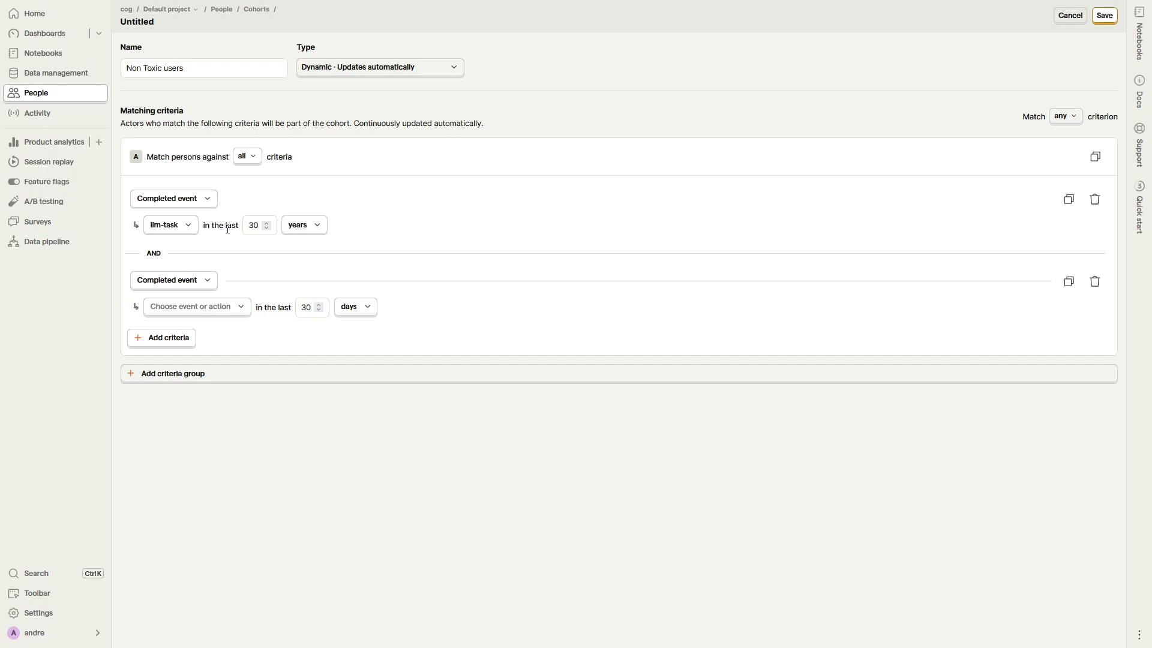
pyautogui.click(217, 315)
pyautogui.click(181, 281)
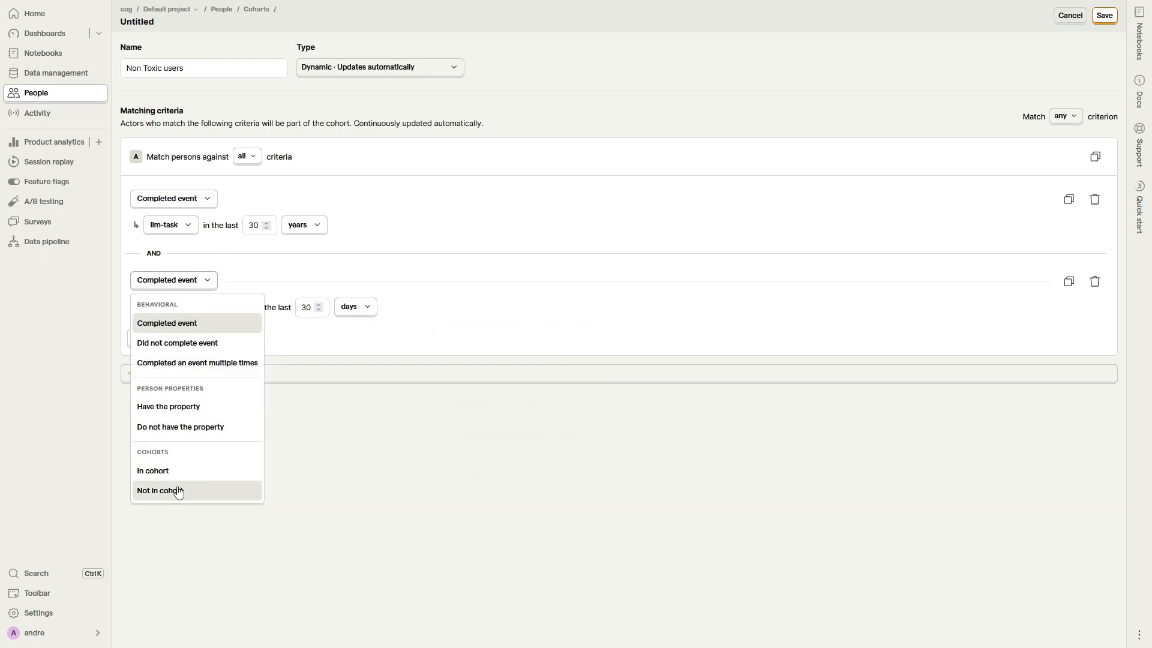
pyautogui.click(179, 491)
pyautogui.click(193, 308)
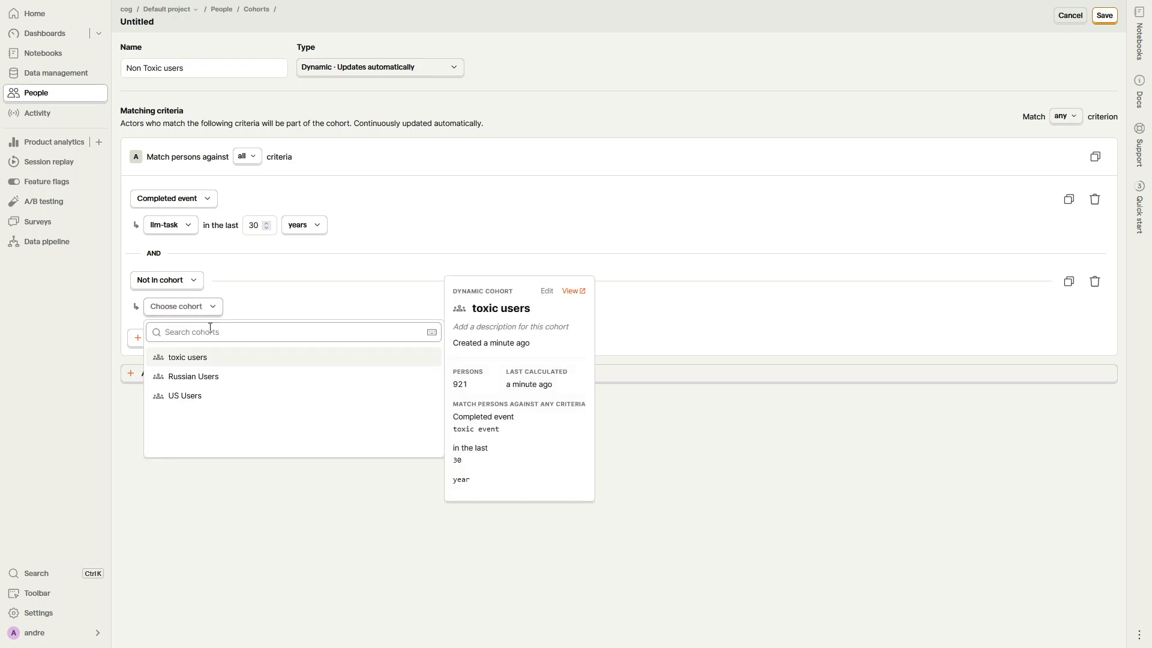
pyautogui.click(225, 363)
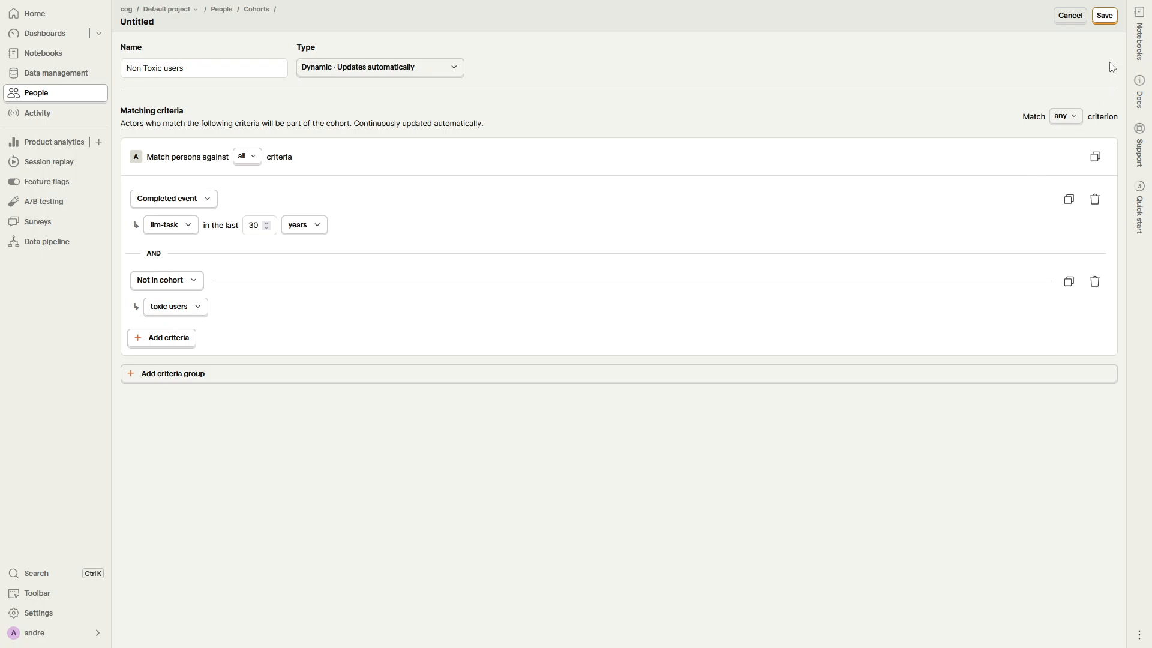
pyautogui.click(1104, 15)
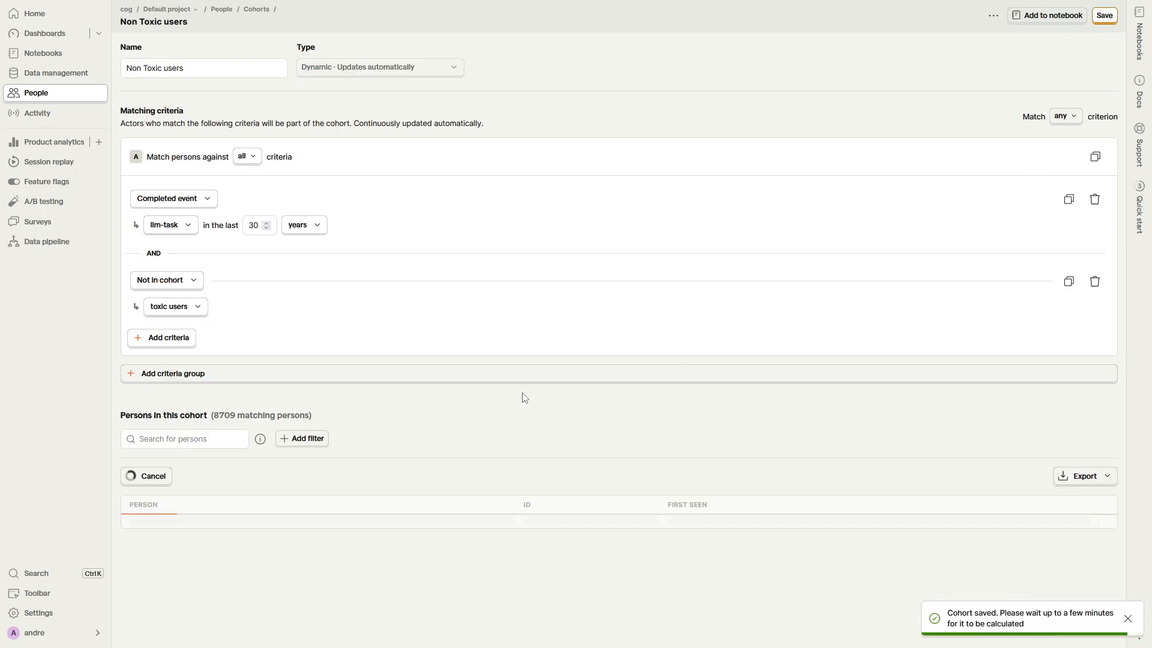
pyautogui.scroll(-3, 436, 437)
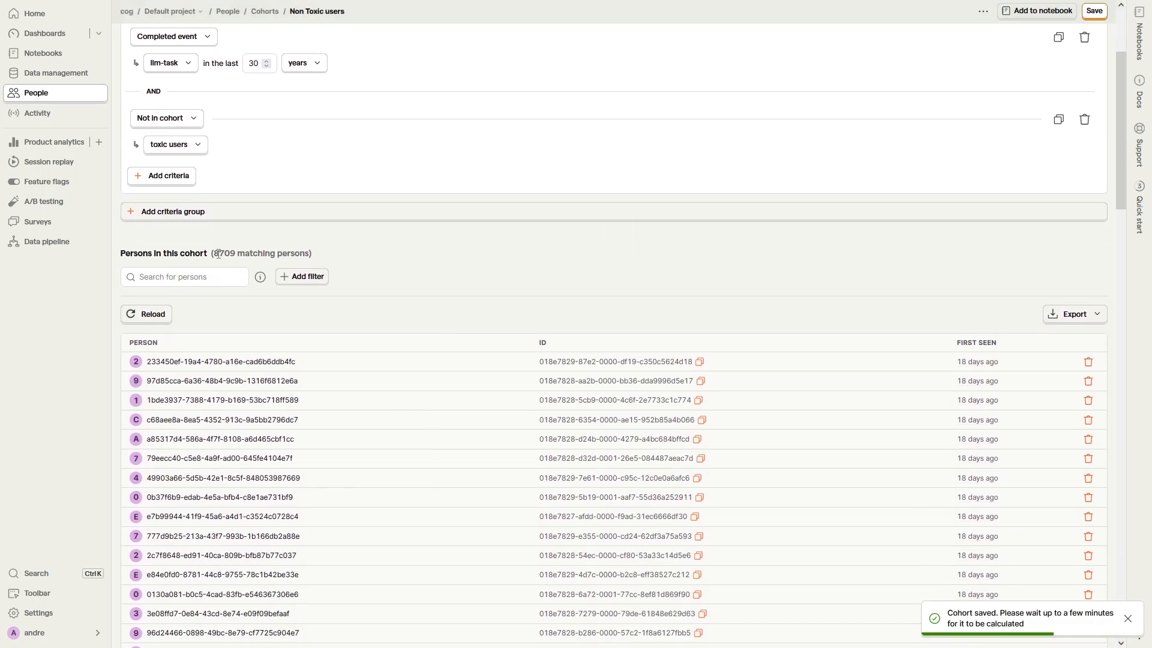
pyautogui.moveTo(218, 254); pyautogui.dragTo(295, 254)
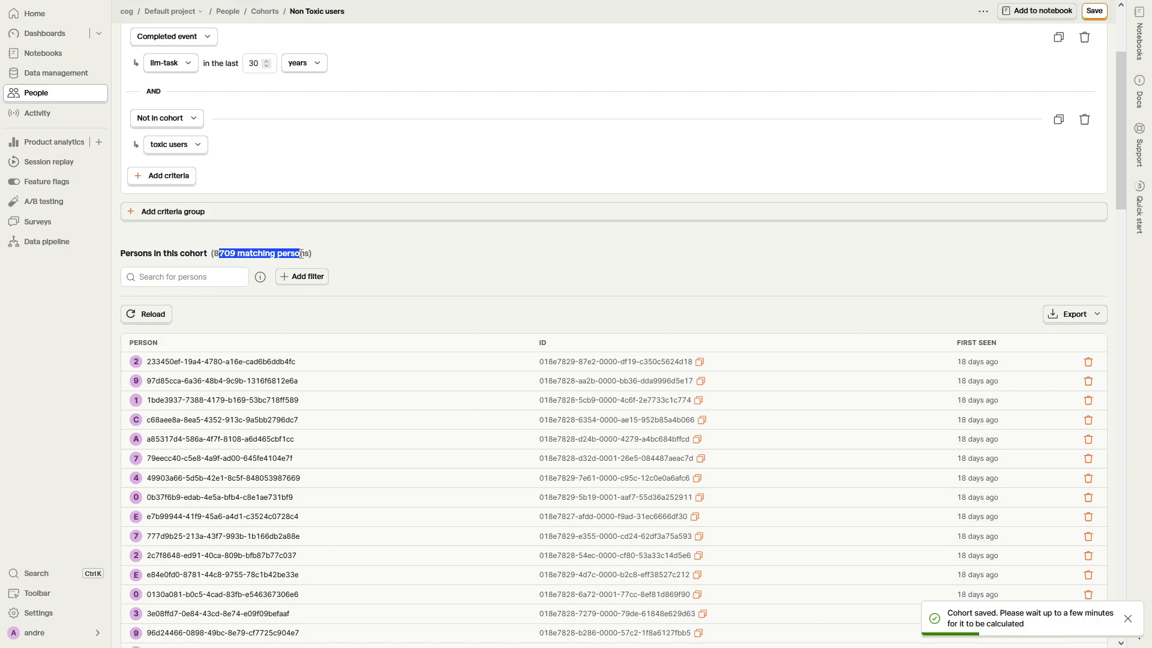
pyautogui.click(261, 253)
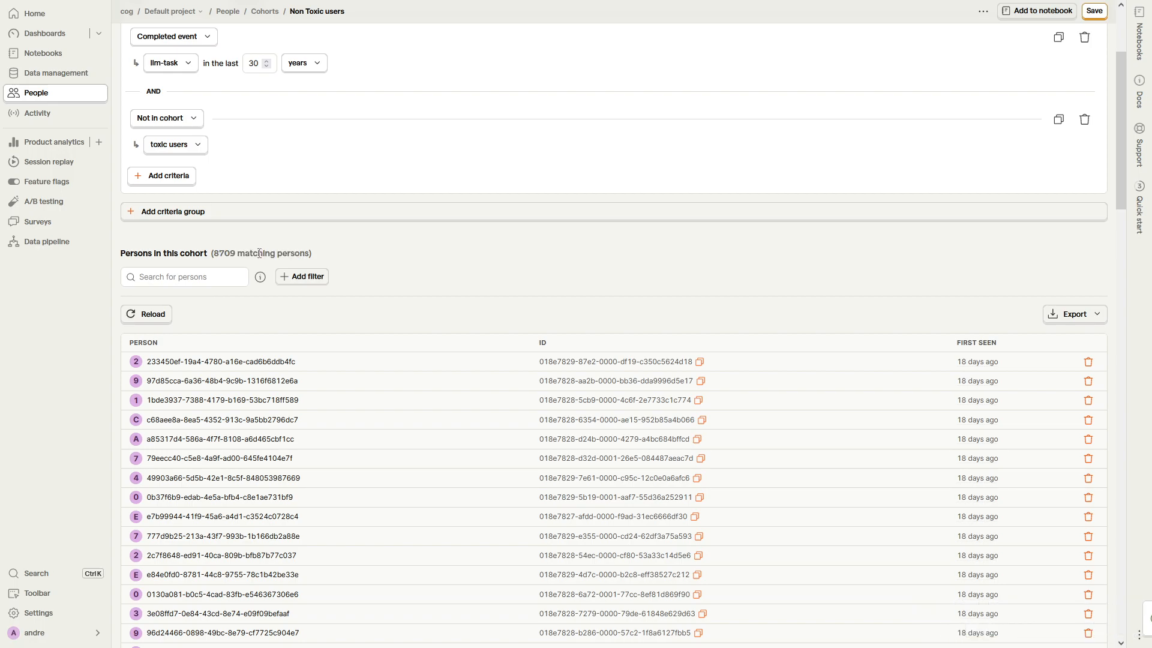
pyautogui.scroll(3, 347, 299)
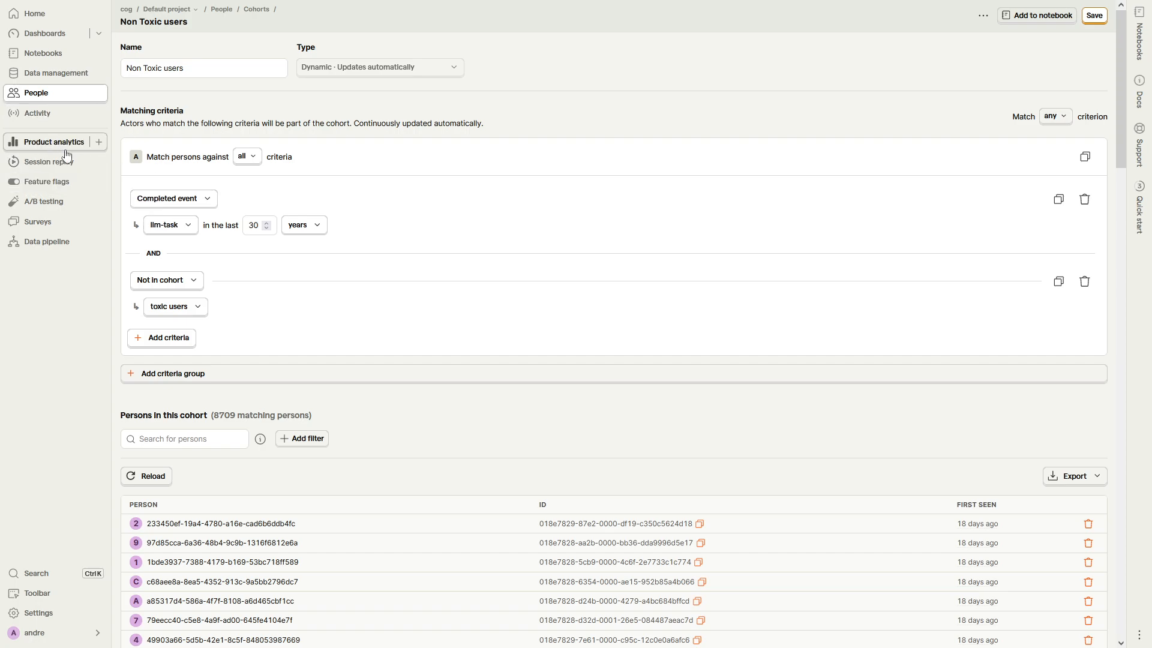
# Step: Create a new Trends insight that charts unique users of the llm-task event
pyautogui.click(104, 151)
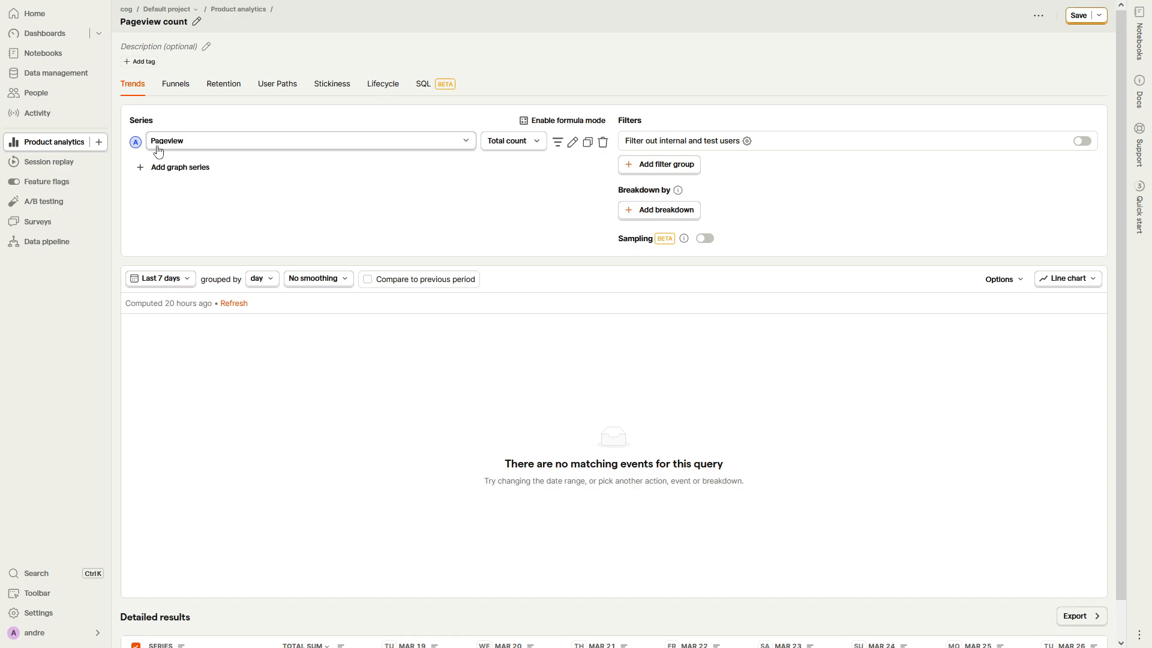
pyautogui.click(498, 141)
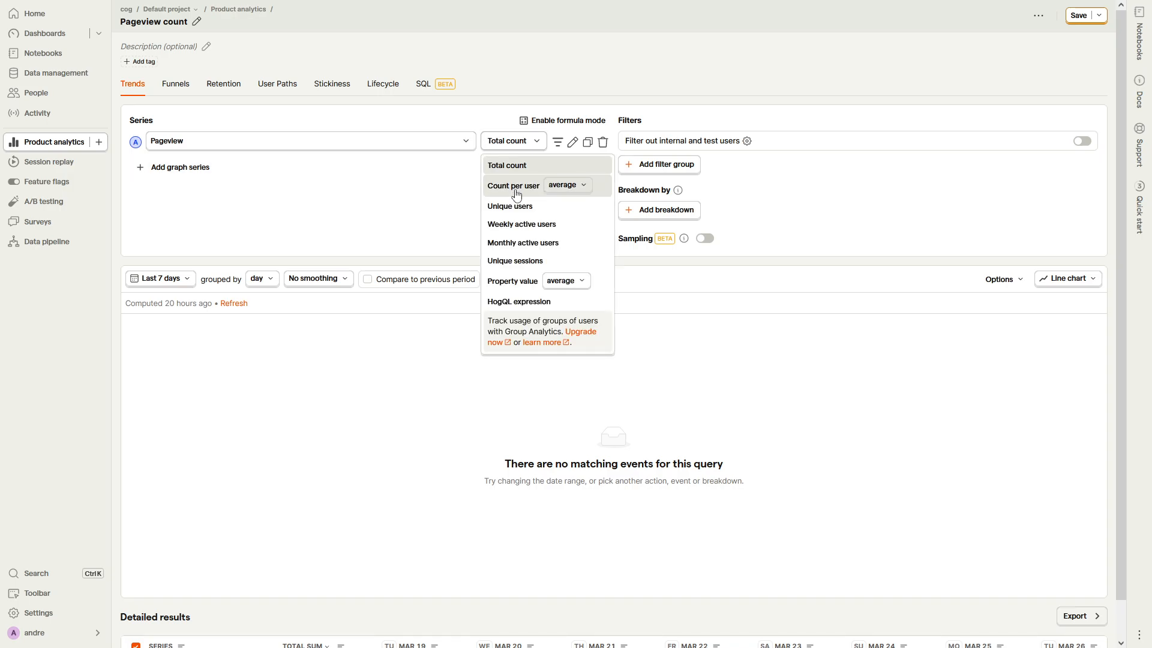
pyautogui.click(523, 208)
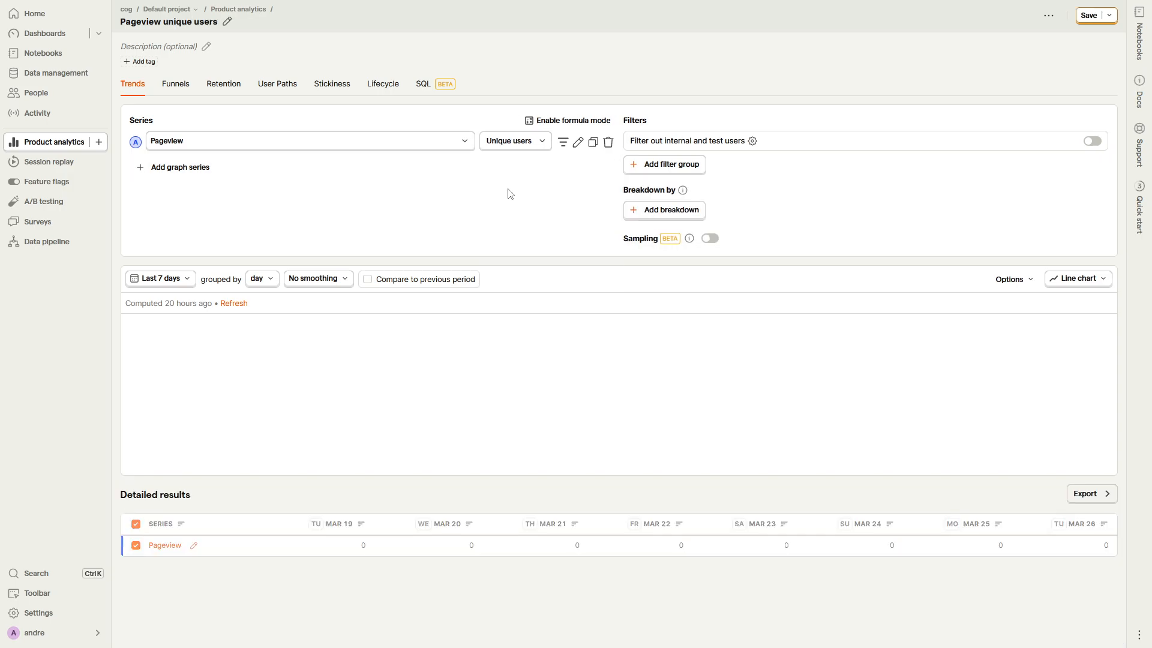
pyautogui.click(327, 141)
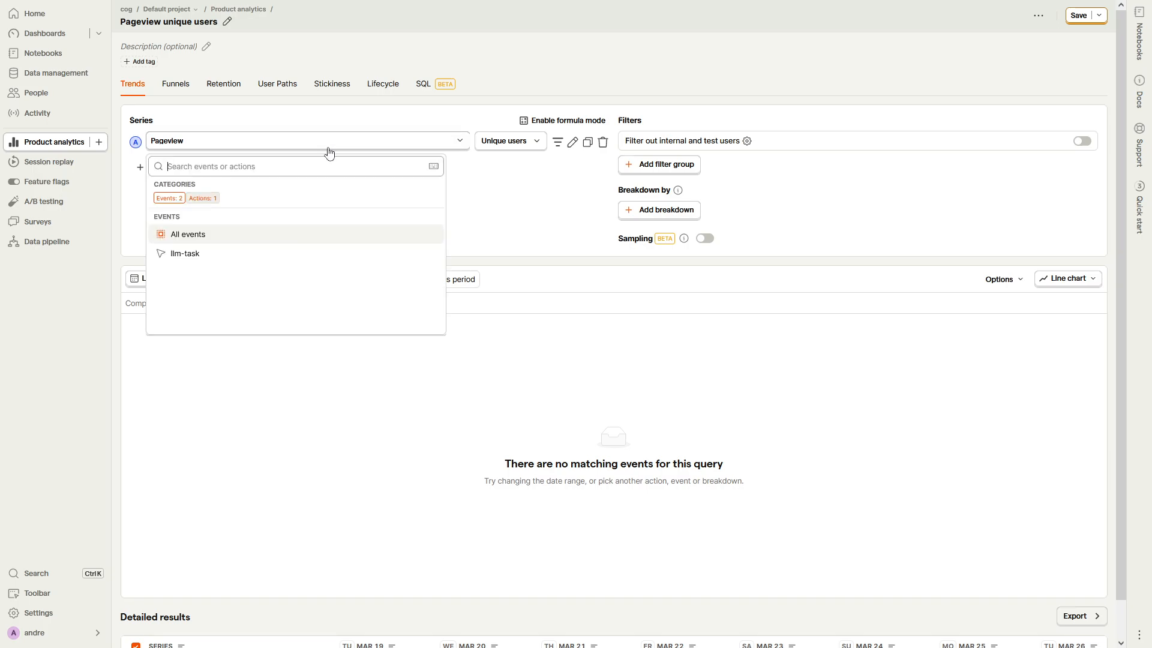
pyautogui.click(230, 254)
# Step: Filter the llm-task series to the Non Toxic users cohort
pyautogui.click(557, 142)
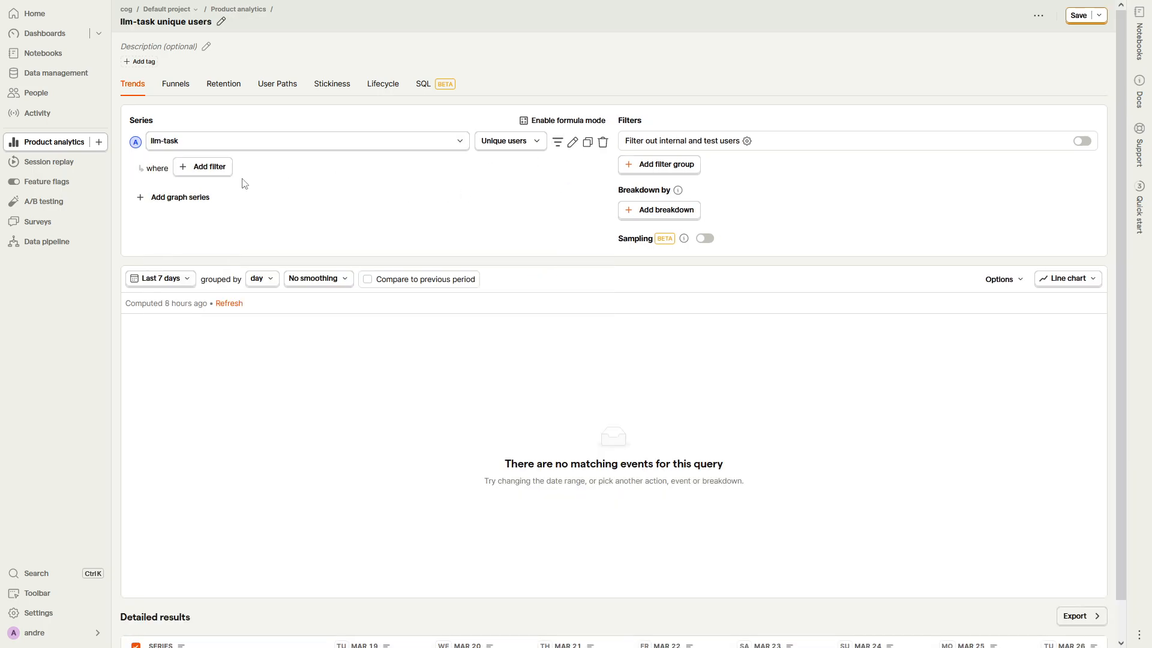
pyautogui.click(210, 167)
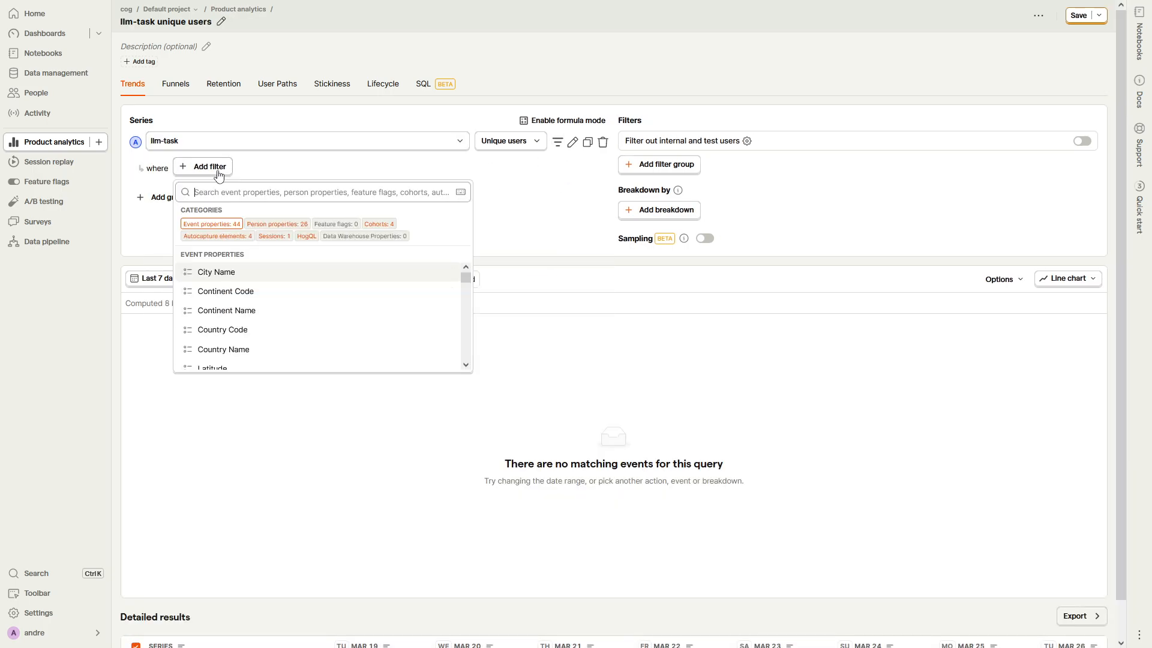
pyautogui.click(378, 224)
pyautogui.click(322, 280)
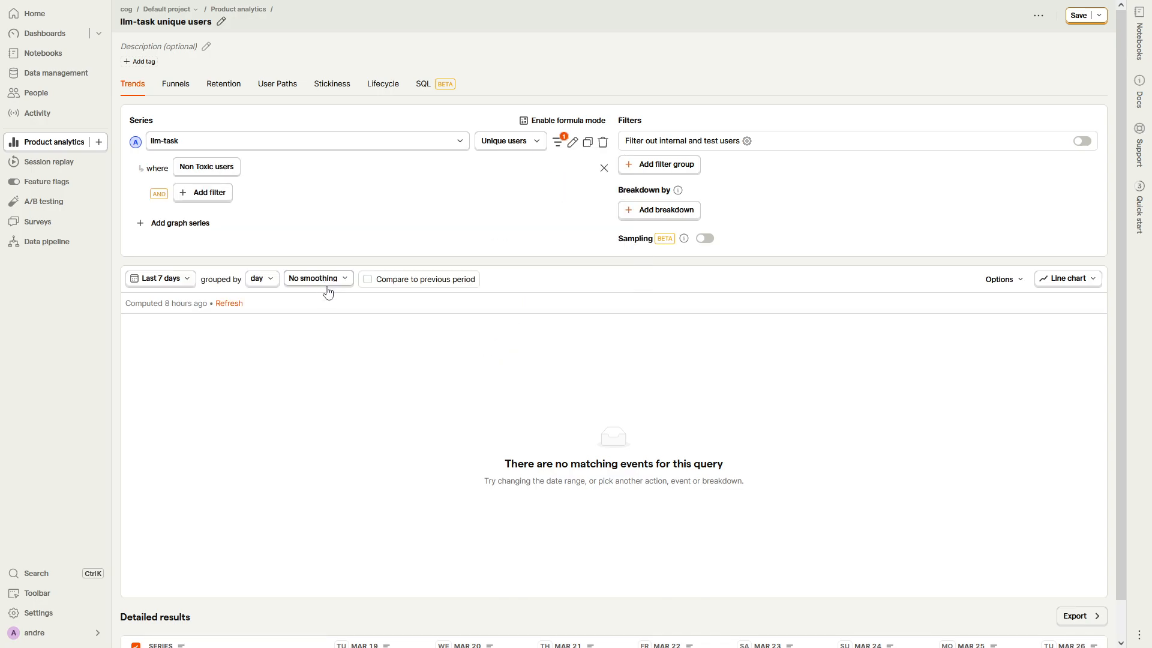
# Step: Duplicate the llm-task unique users series and remove the Non Toxic users filter from the copy
pyautogui.click(587, 142)
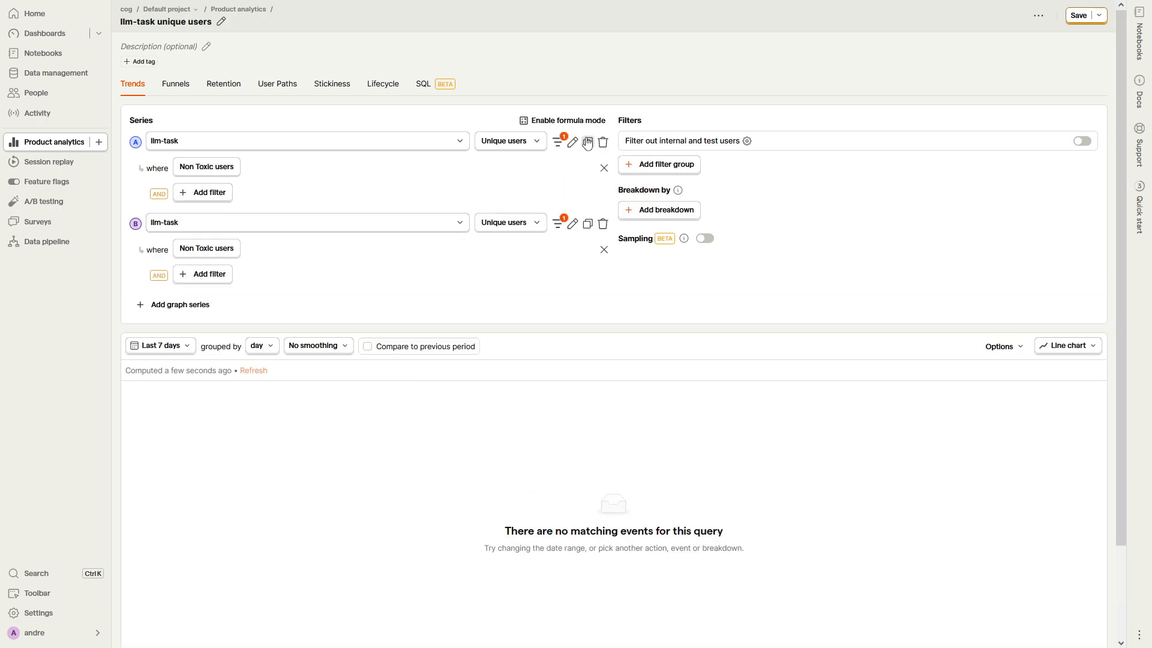
pyautogui.click(603, 251)
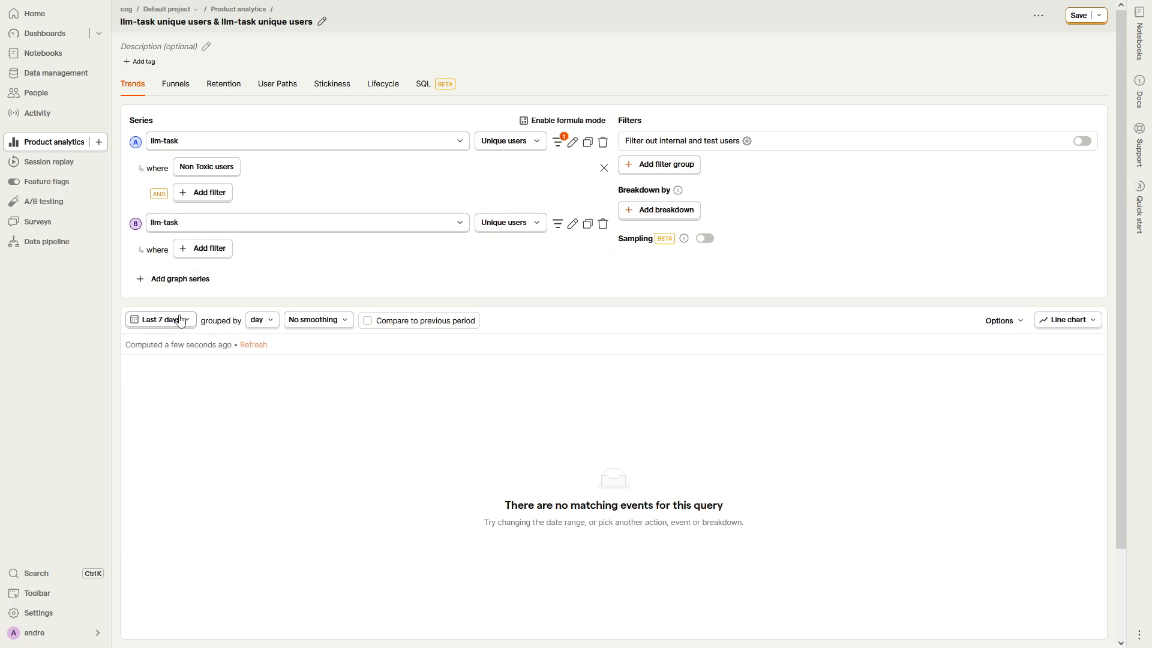
# Step: Set the chart's date range to Year to date, grouped by day with 7 Day smoothing
pyautogui.click(159, 320)
pyautogui.click(182, 528)
pyautogui.click(270, 320)
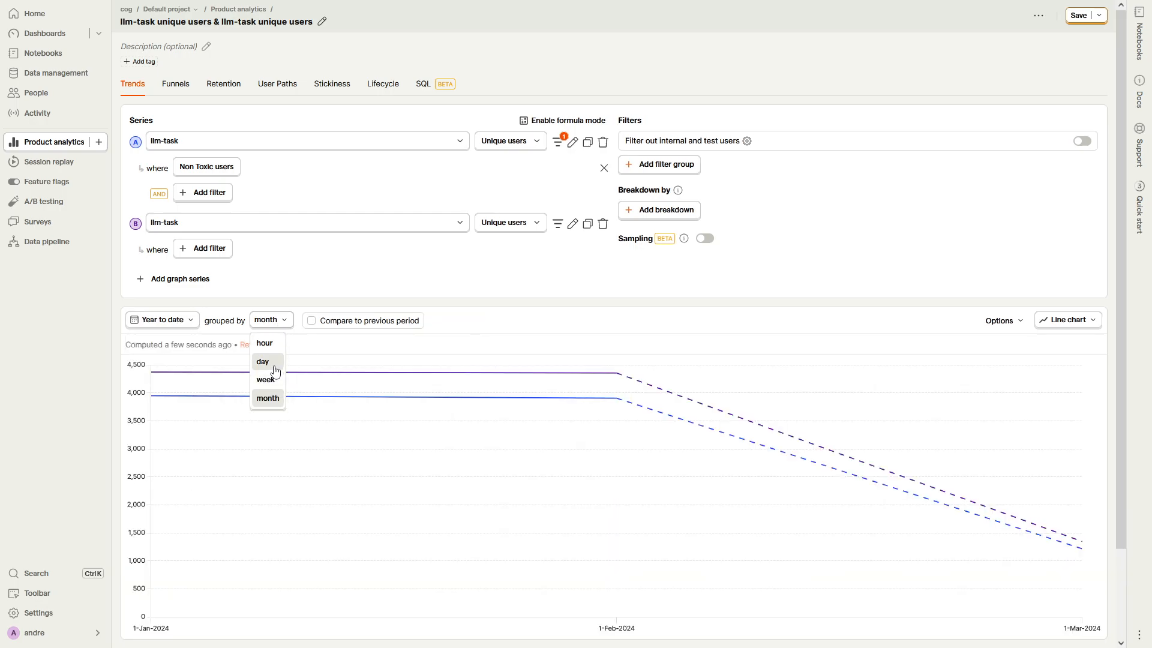
pyautogui.click(264, 361)
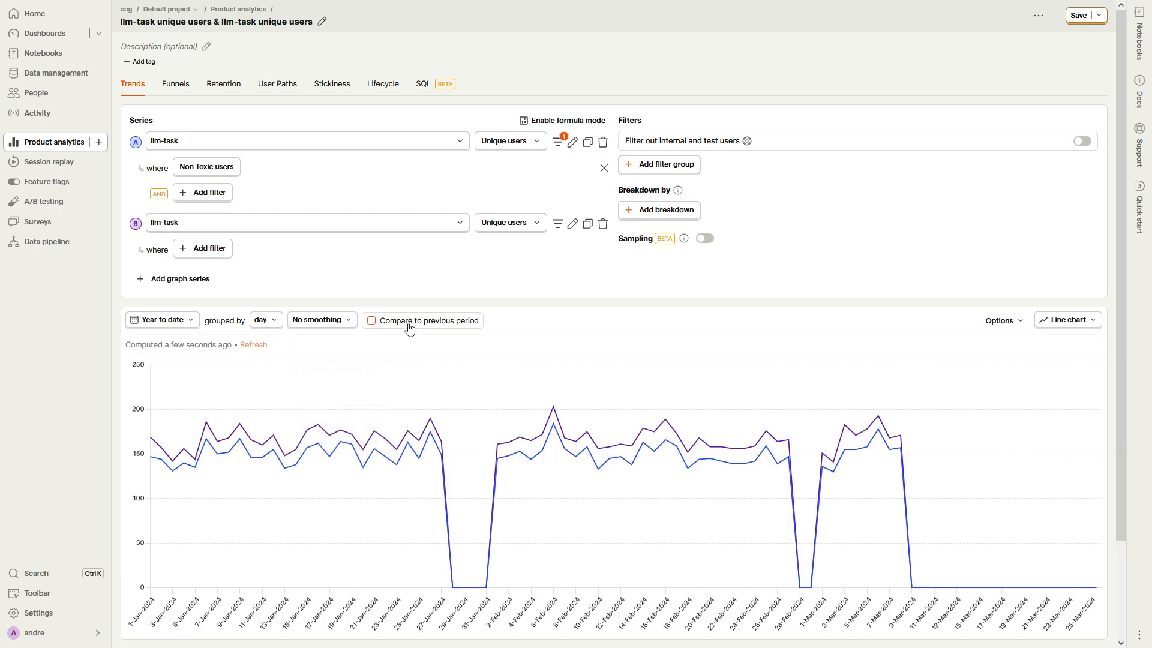
pyautogui.click(317, 320)
pyautogui.click(324, 361)
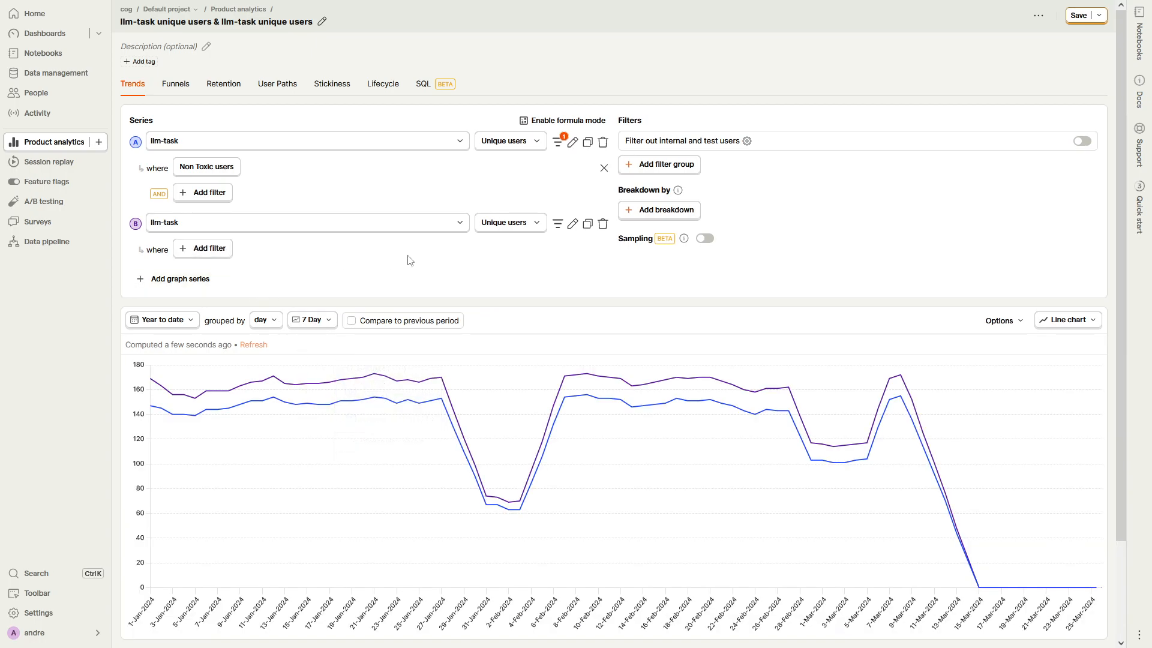
# Step: Enable formula mode and enter the formula A / B to chart the share of non-toxic users
pyautogui.click(562, 120)
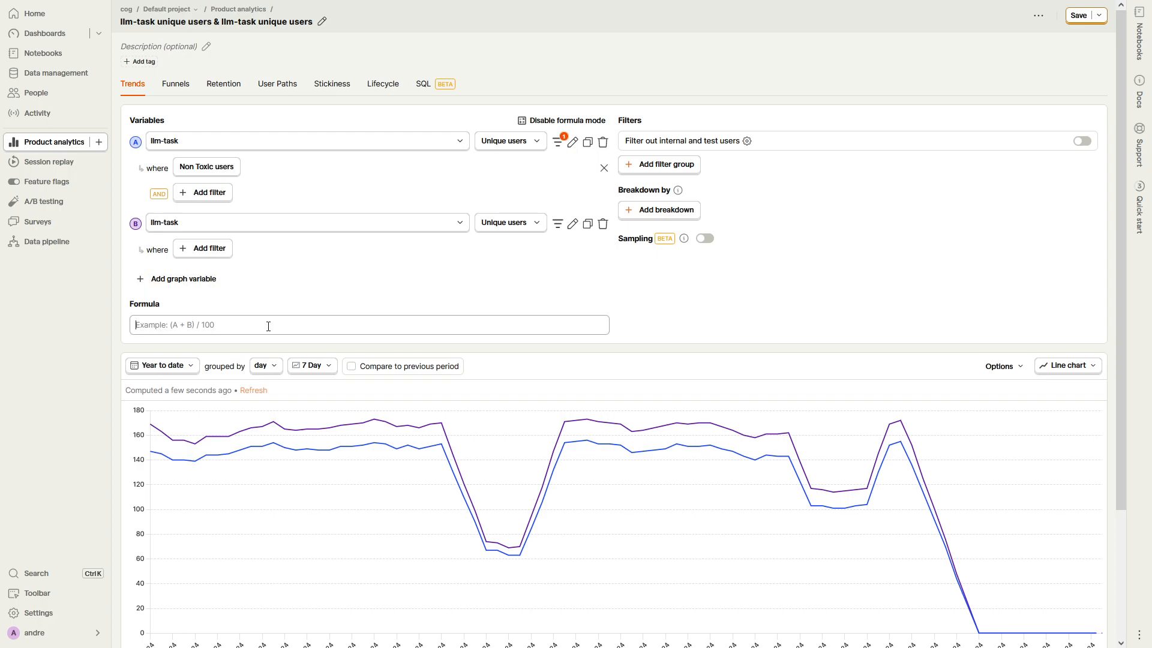
pyautogui.write('A / B')
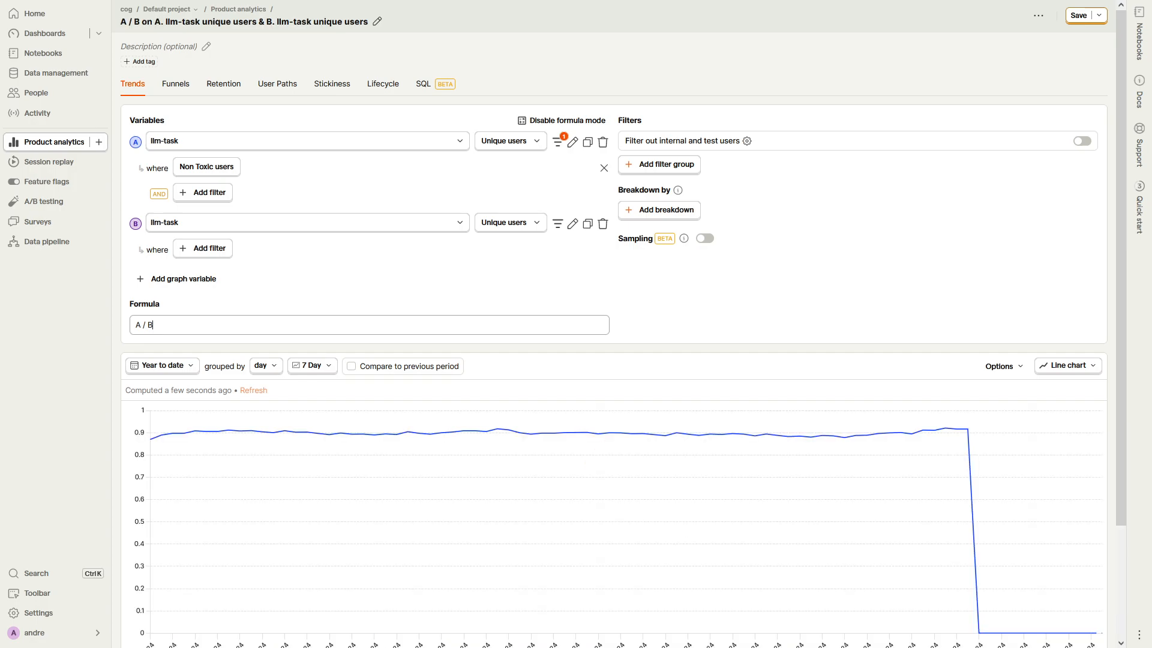
pyautogui.moveTo(191, 447)
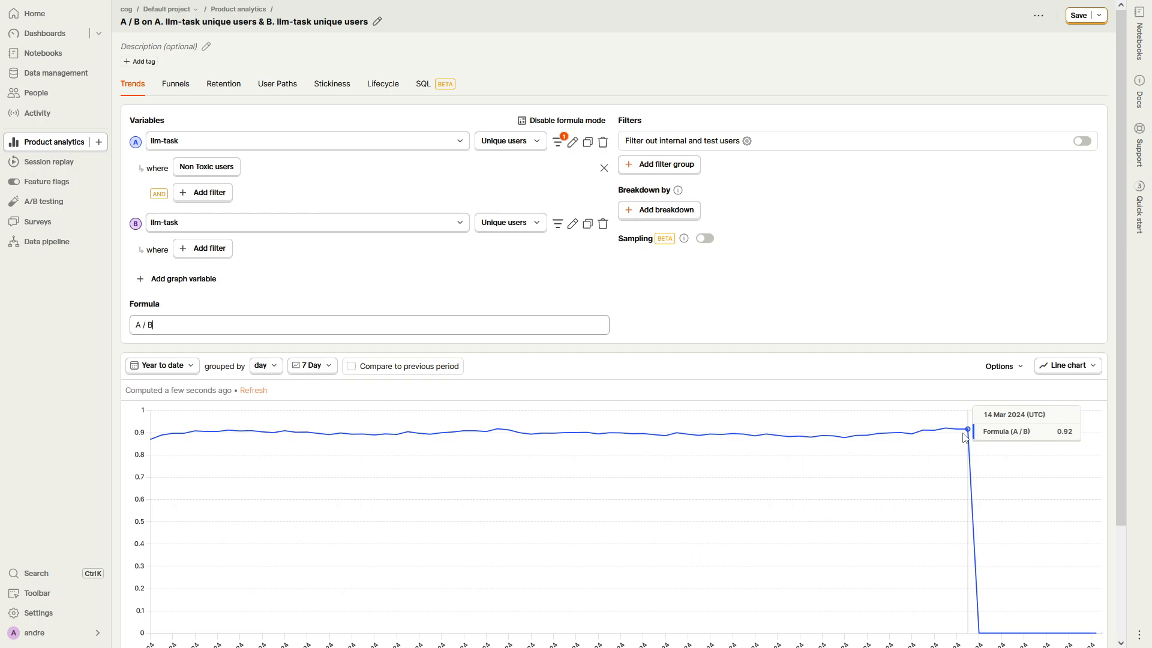
# Step: Create a new Trends insight on the llm-task event and filter the series to the Non Toxic users cohort
pyautogui.click(100, 146)
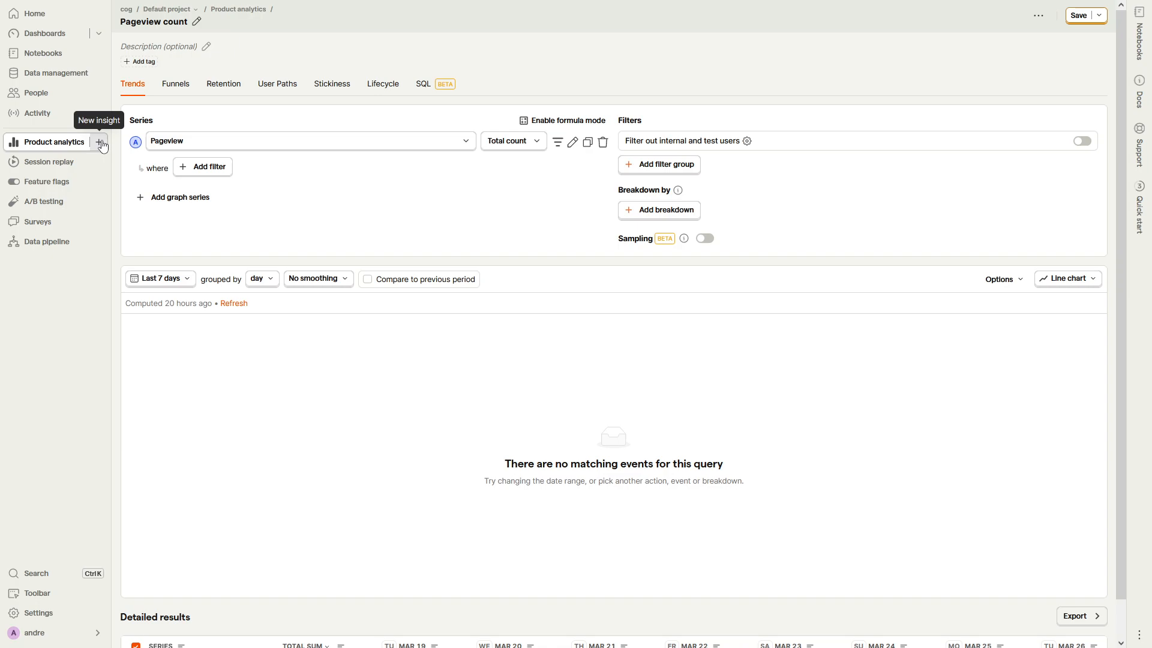
pyautogui.click(507, 141)
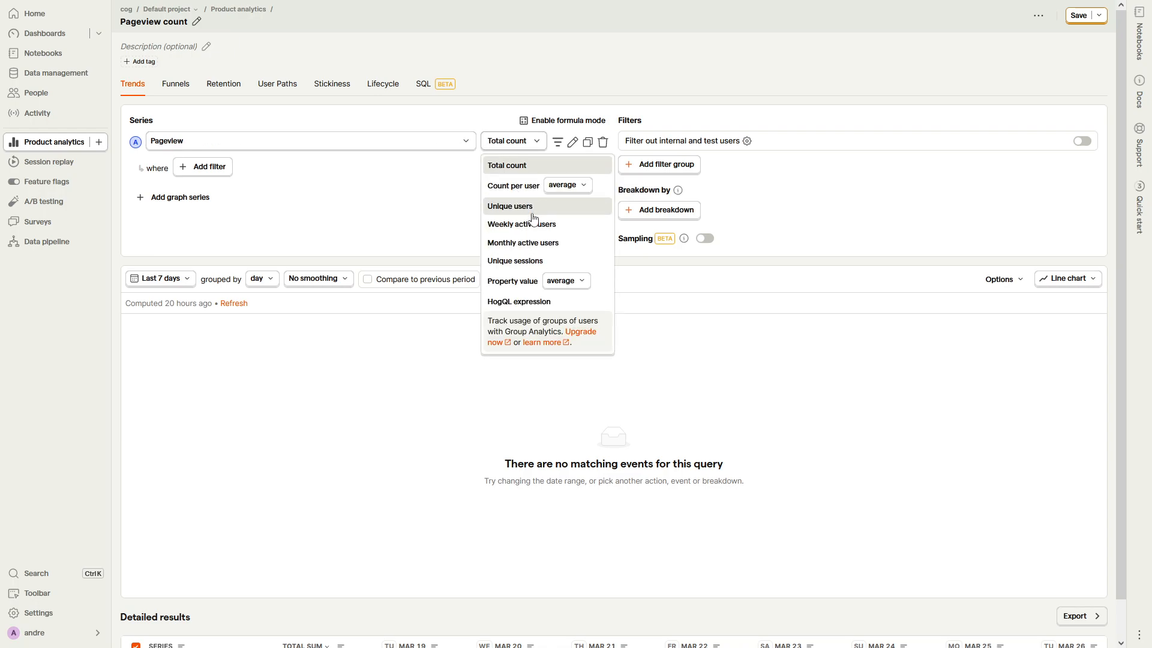
pyautogui.click(347, 142)
pyautogui.click(242, 251)
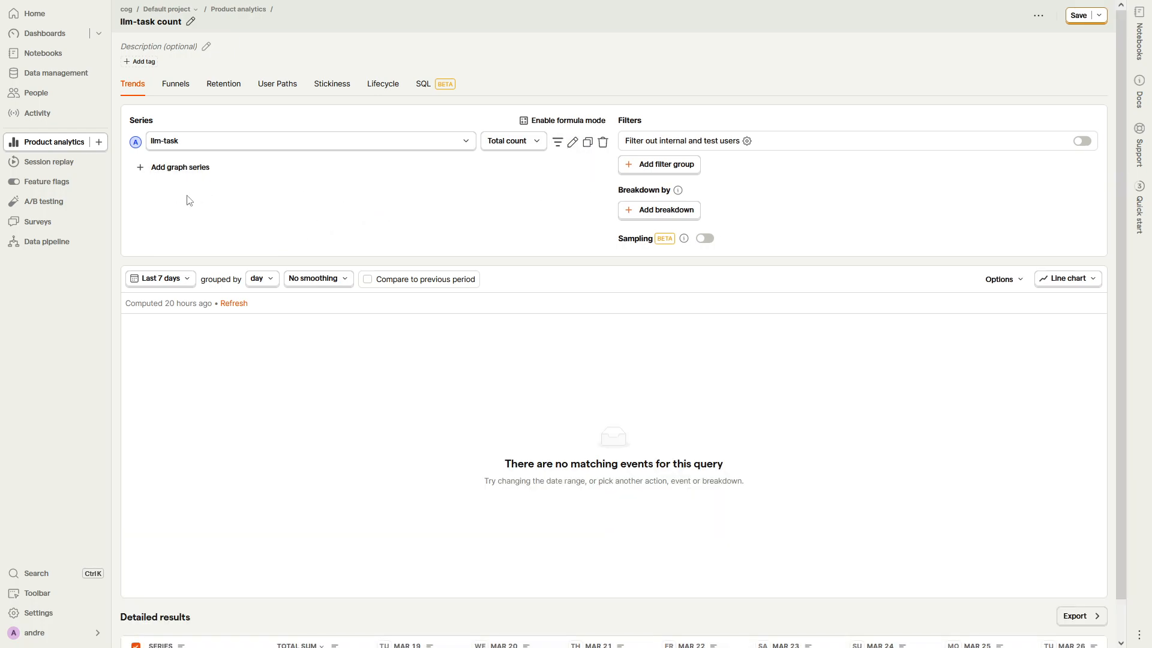
pyautogui.click(204, 166)
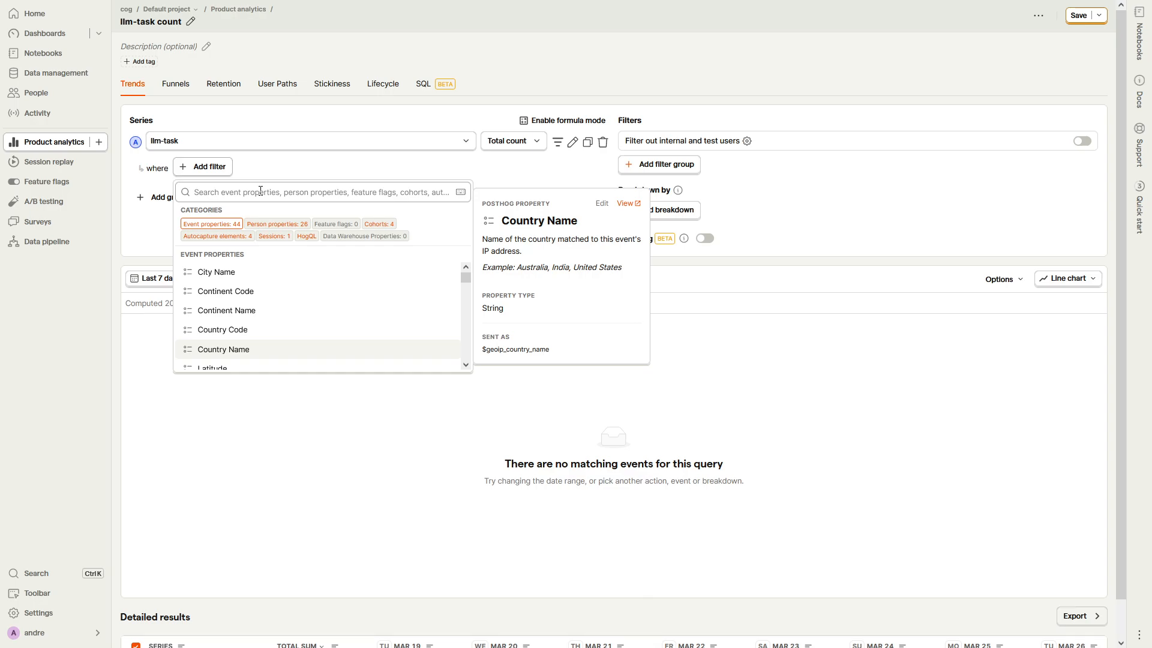
pyautogui.click(369, 225)
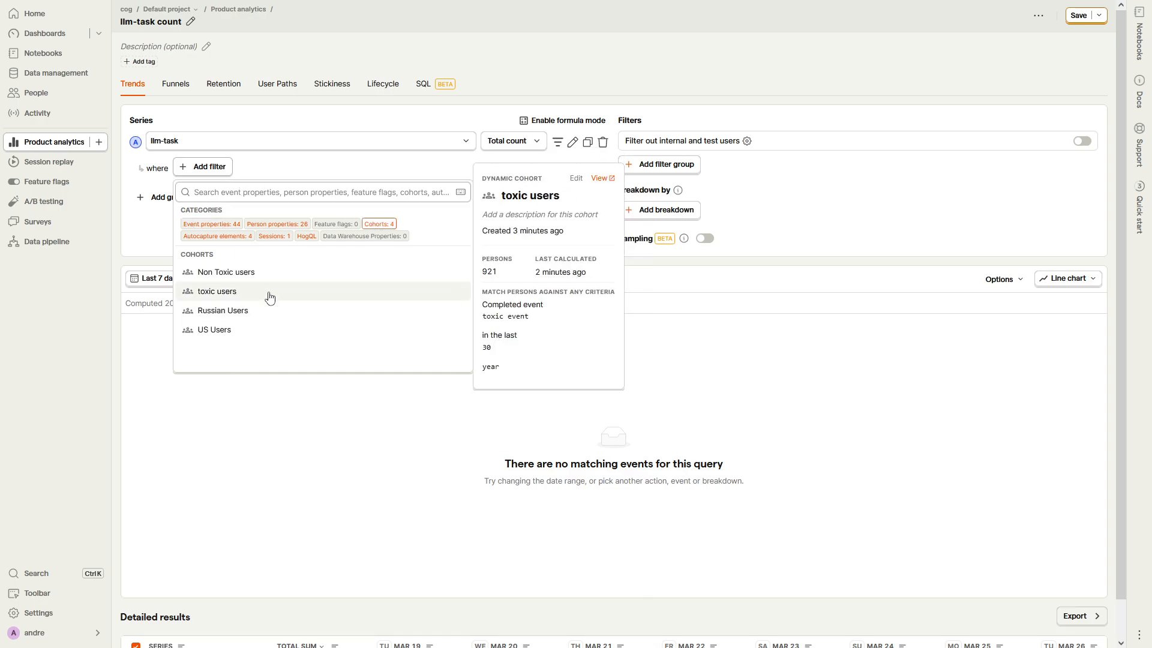
pyautogui.click(268, 272)
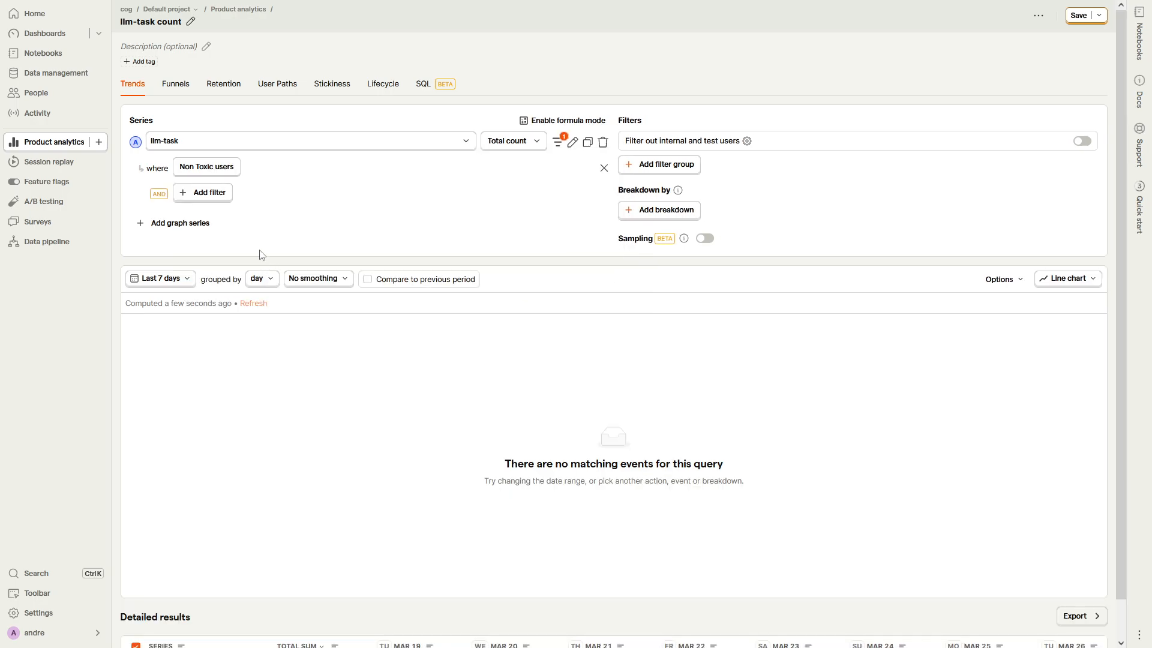
# Step: Aggregate the series by the HogQL expression countIf(properties.user_emotion ='anger') / countIf(properties.user_emotion IS NOT NULL)
pyautogui.click(525, 146)
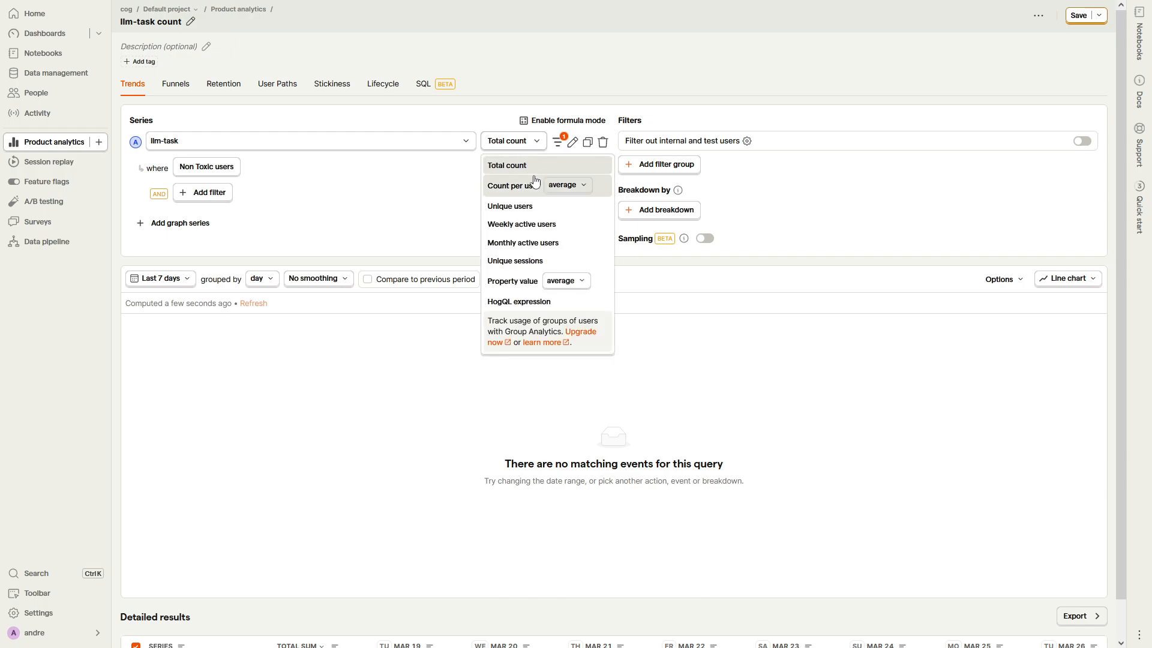
pyautogui.click(522, 302)
pyautogui.click(491, 144)
pyautogui.hotkey('ctrl', 'a')
pyautogui.write("countIf(properties.user_emotion ='anger') / countIf(properties.user_emotion IS NOT NULL)")
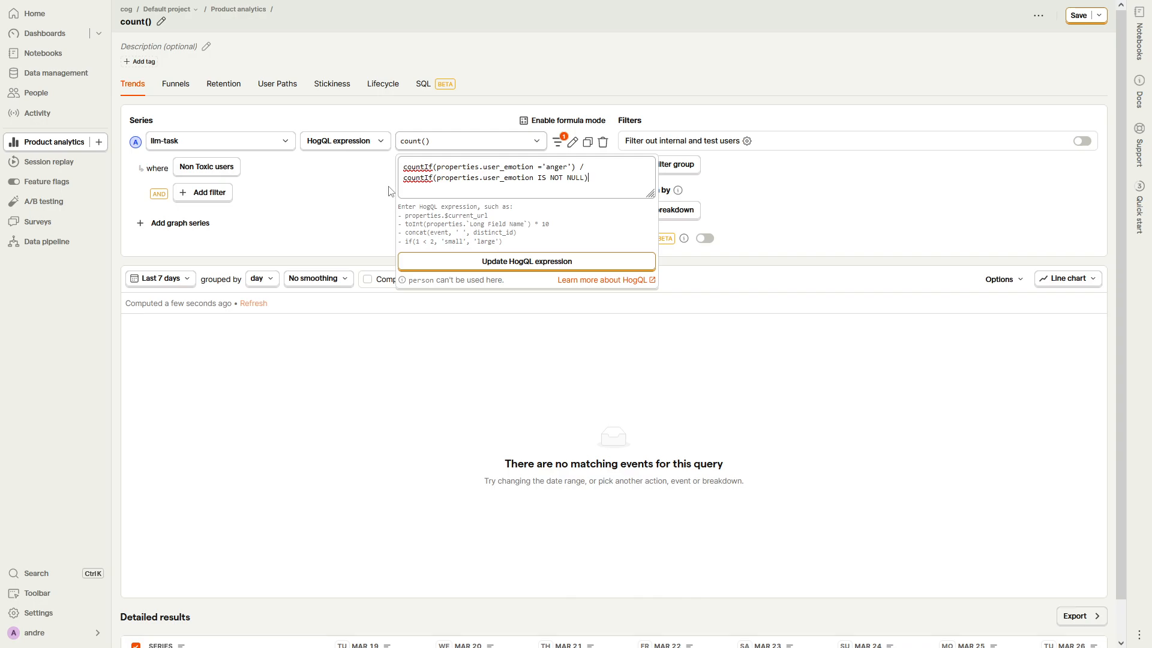
pyautogui.click(506, 263)
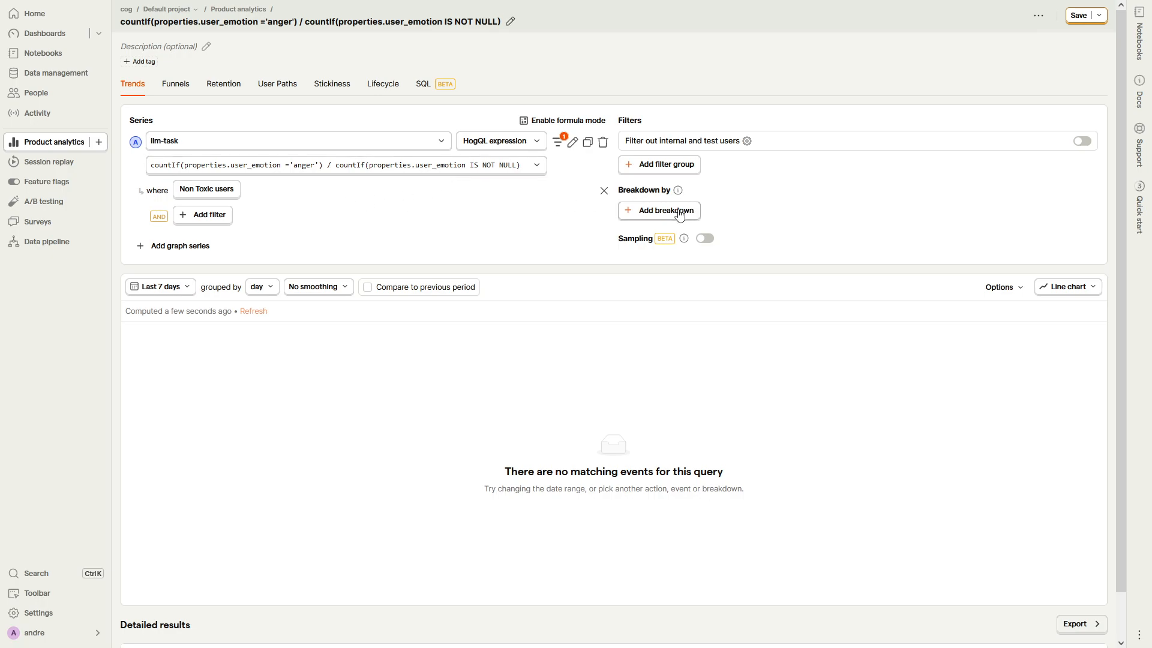
# Step: Add a filter group to the insight with the condition that user_emotion is set
pyautogui.click(660, 210)
pyautogui.click(660, 164)
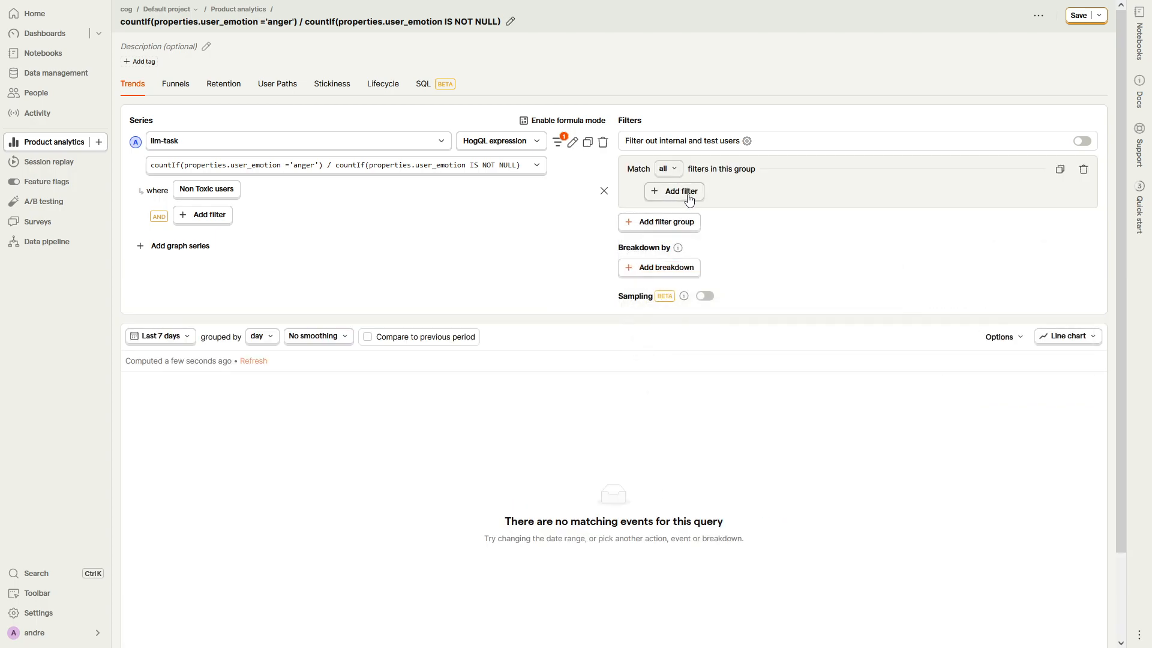
pyautogui.click(684, 192)
pyautogui.write('user_emo')
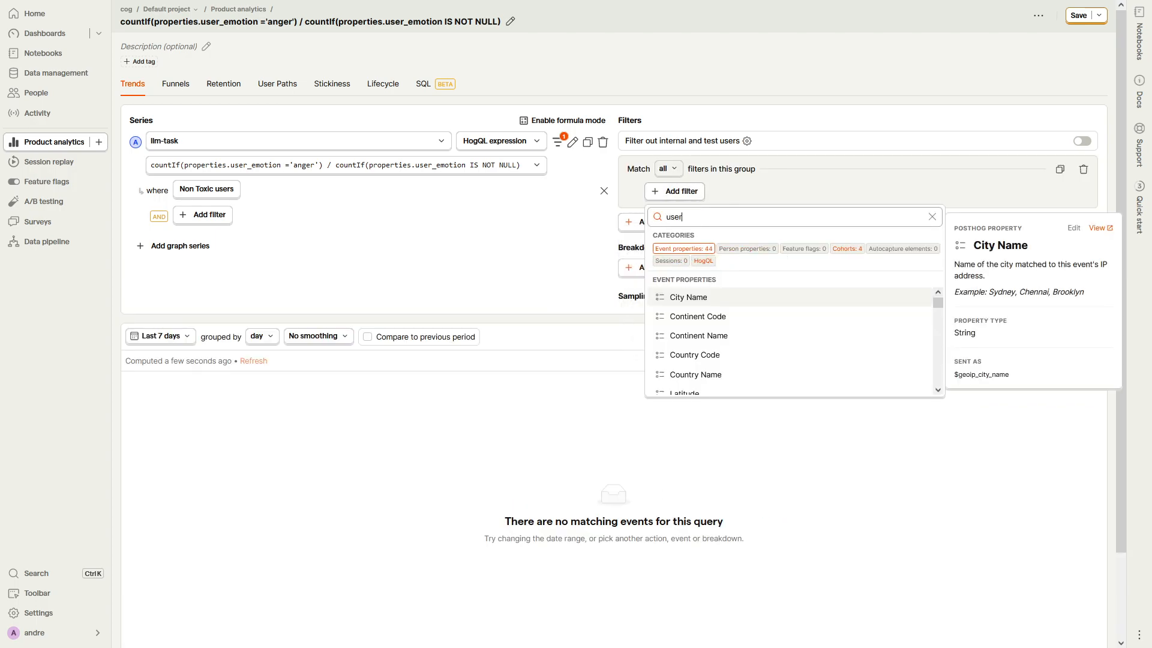
pyautogui.click(717, 297)
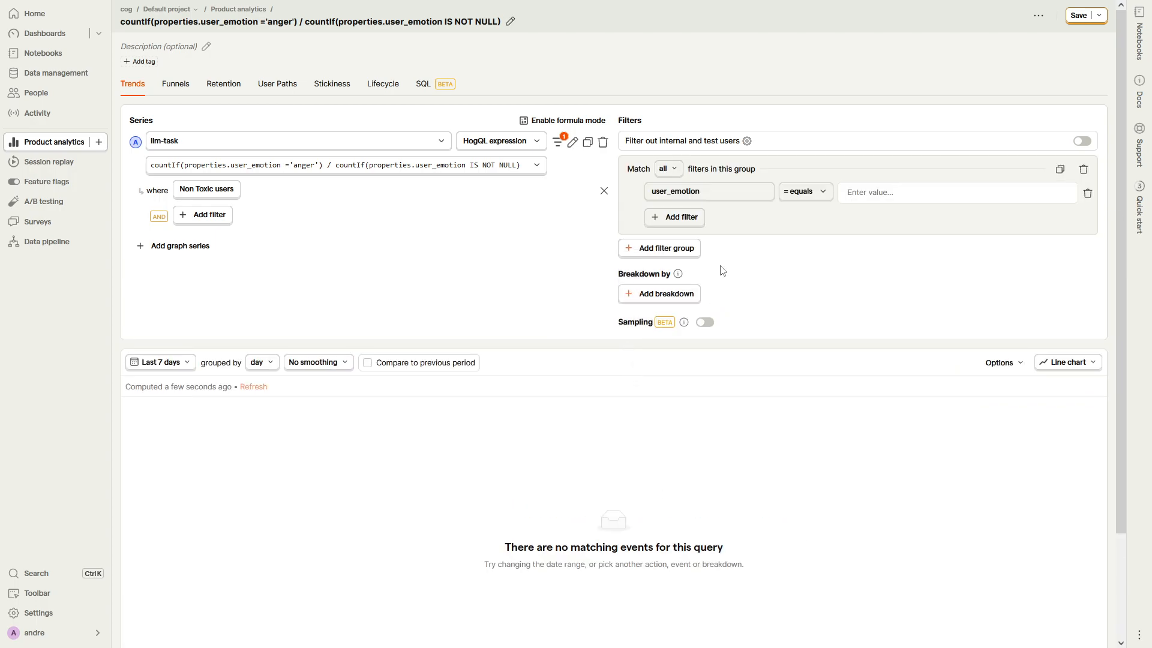
pyautogui.click(783, 195)
pyautogui.click(804, 326)
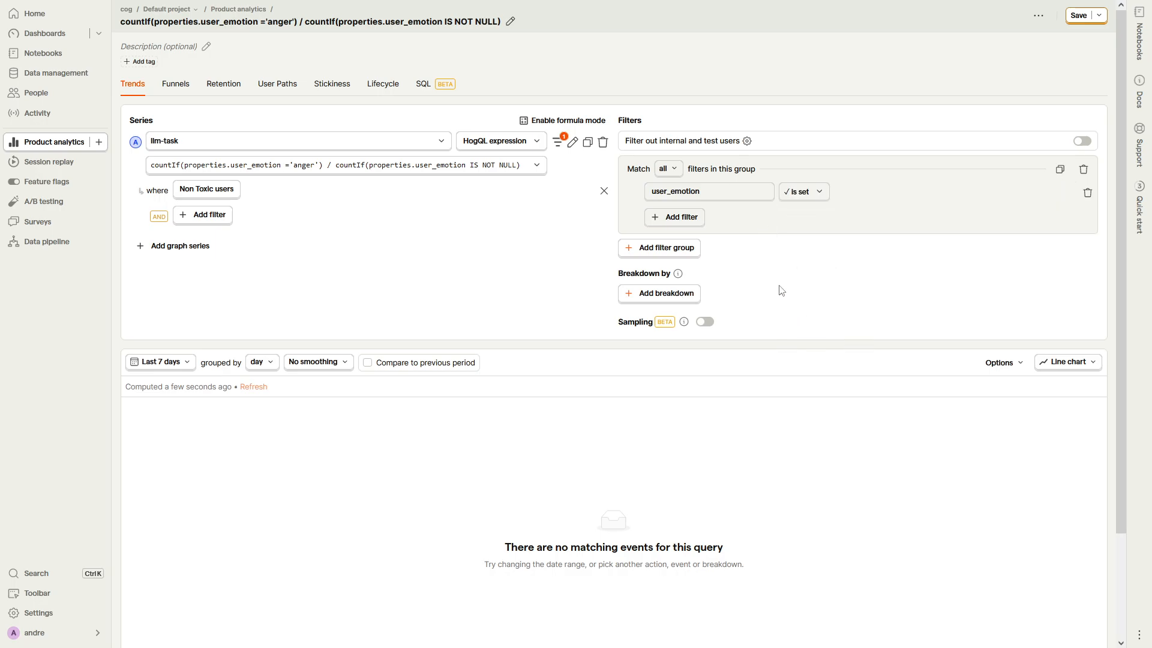
# Step: Add a second condition to the filter group requiring that user_emotion doesn't contain neutral
pyautogui.click(690, 218)
pyautogui.write('us')
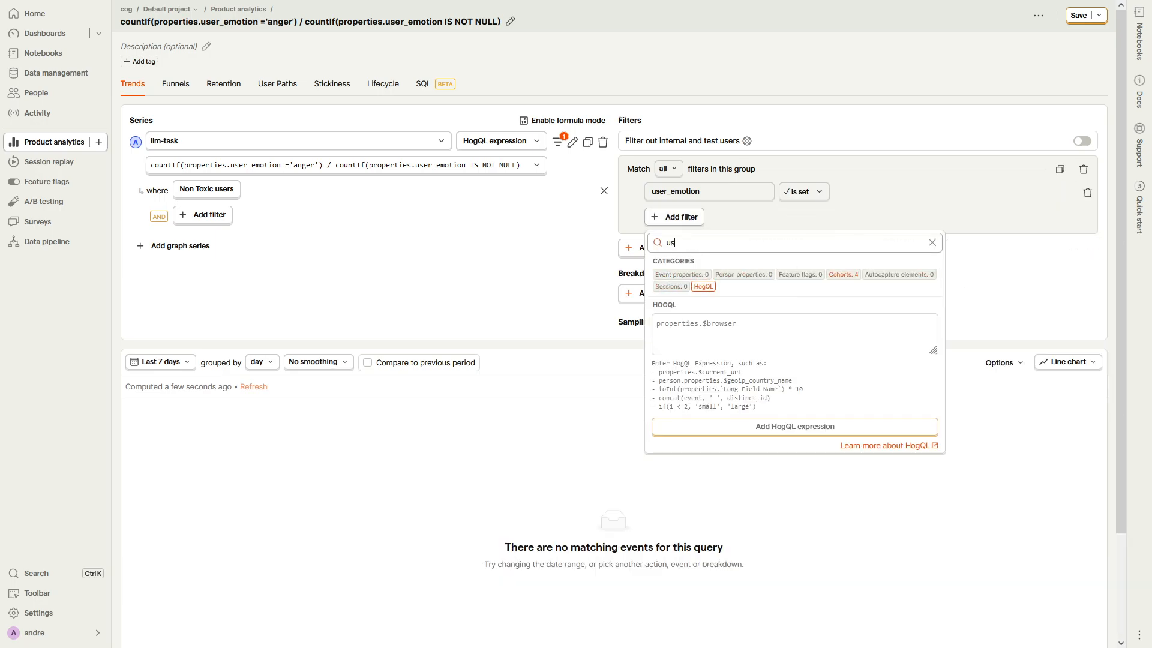
pyautogui.write('er_emo')
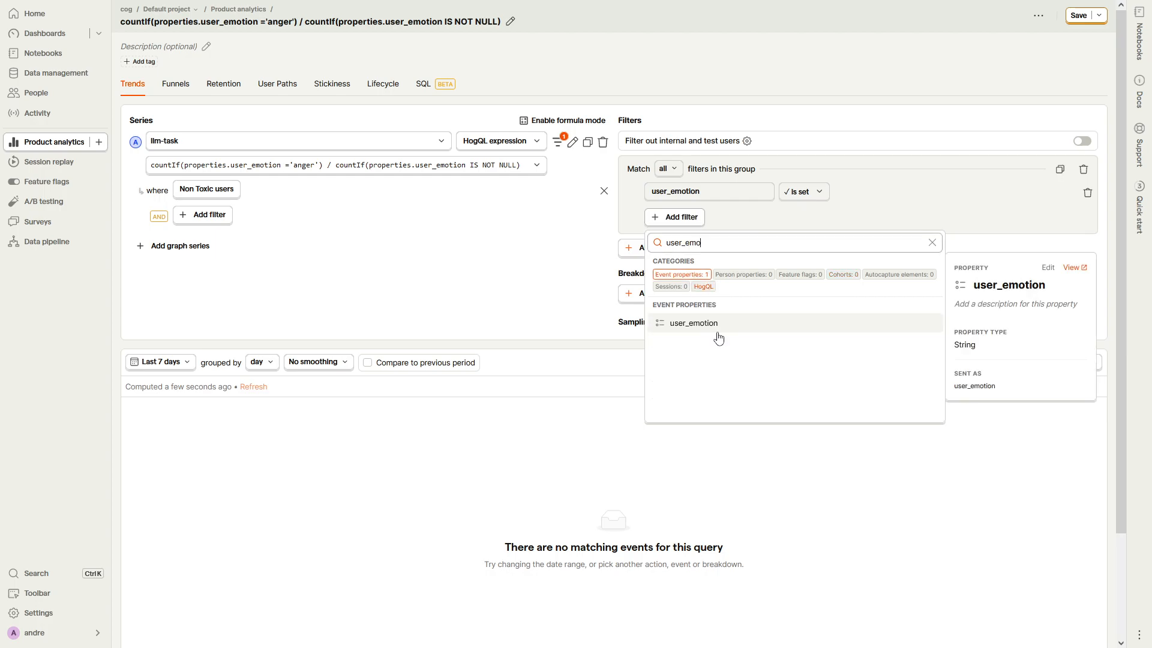
pyautogui.click(717, 333)
pyautogui.click(828, 221)
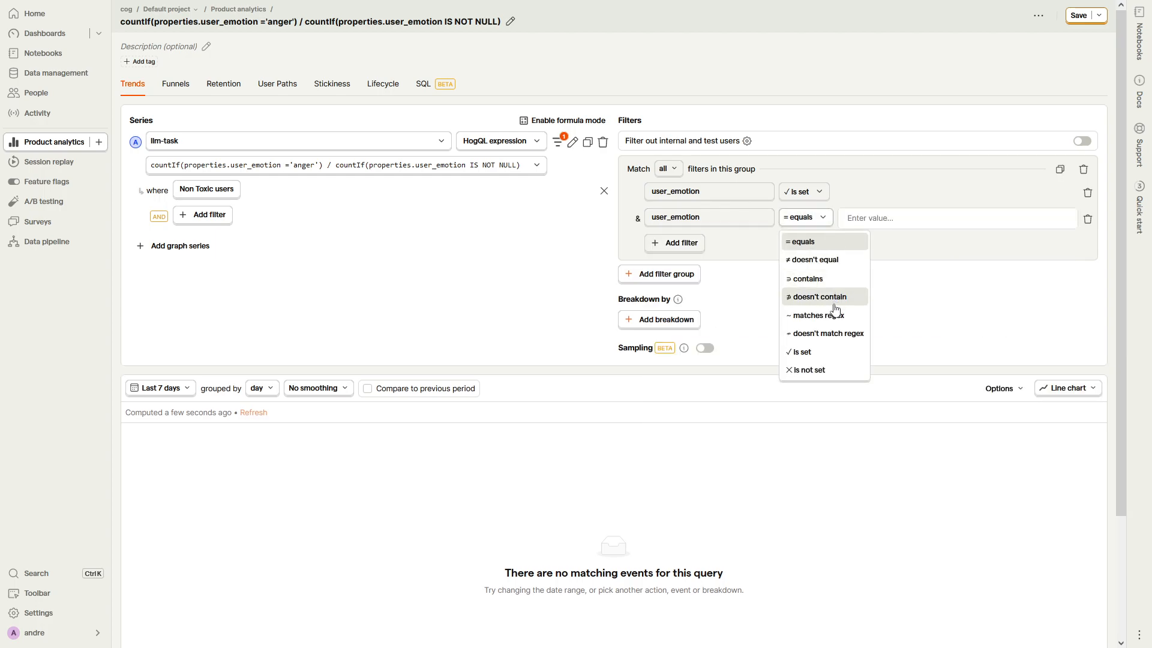
pyautogui.click(825, 279)
pyautogui.click(827, 219)
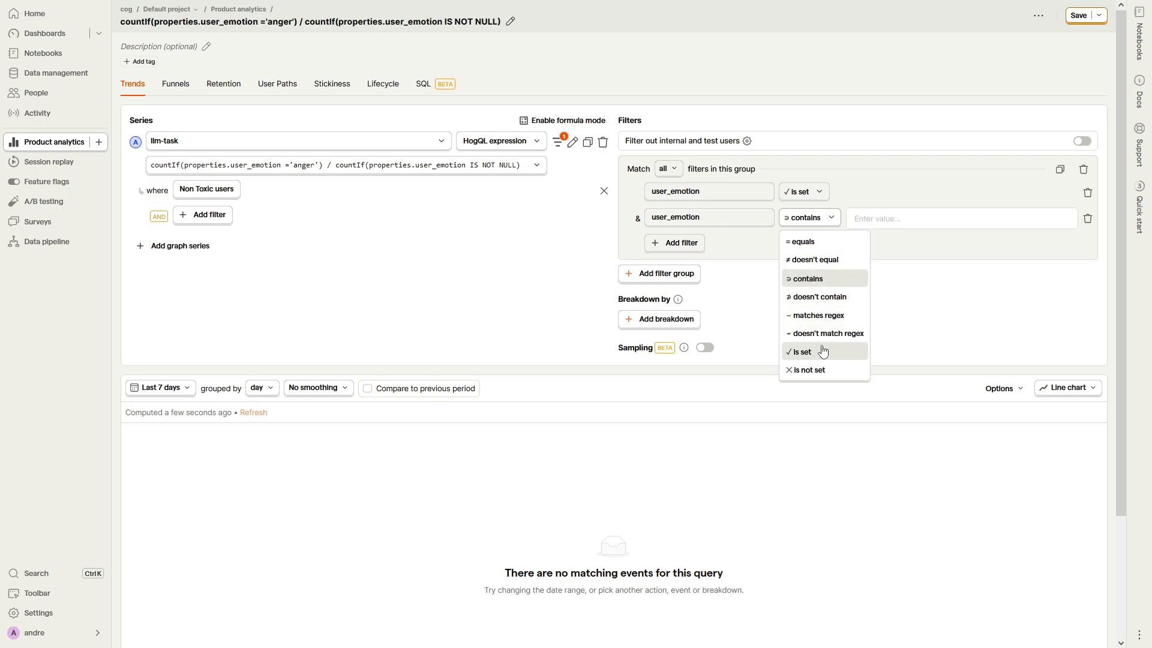
pyautogui.click(818, 296)
pyautogui.write('n')
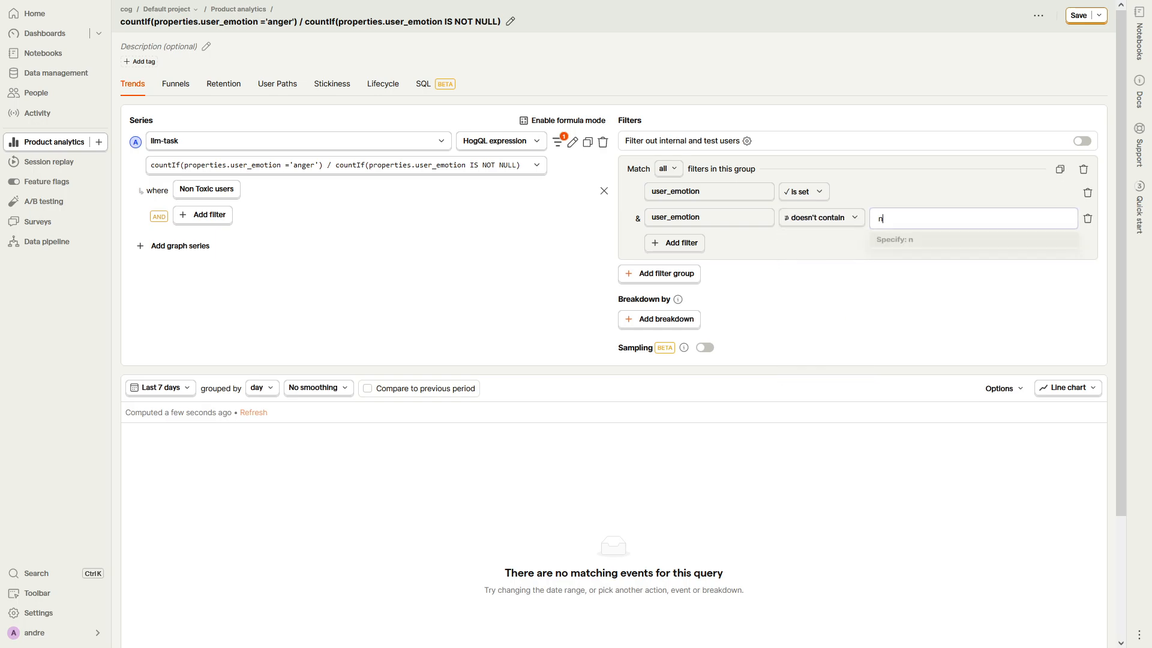
pyautogui.write('eutral')
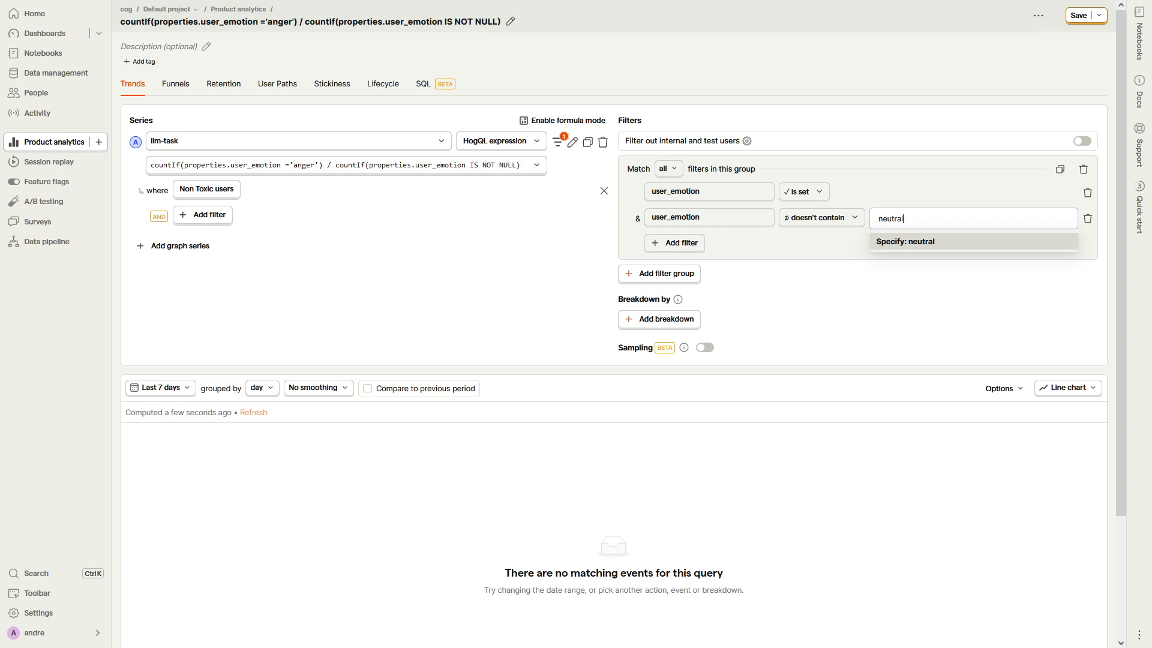
pyautogui.press('Return')
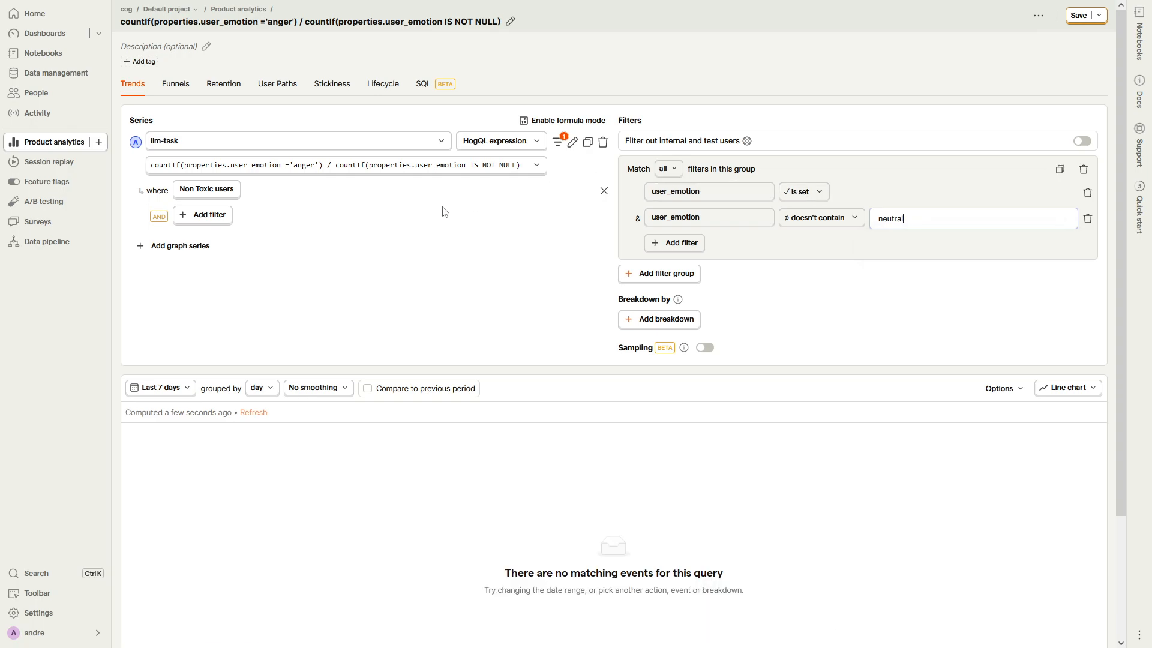
# Step: Set the date range to Last 90 days and display the result as a total value bar chart
pyautogui.click(160, 388)
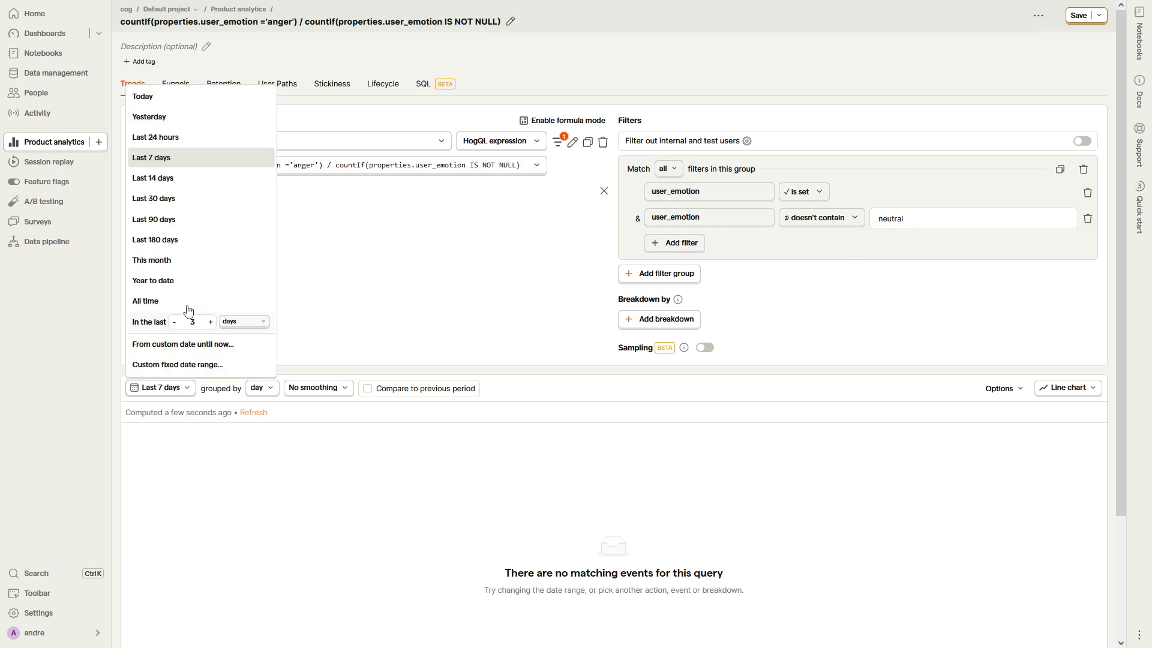
pyautogui.click(180, 220)
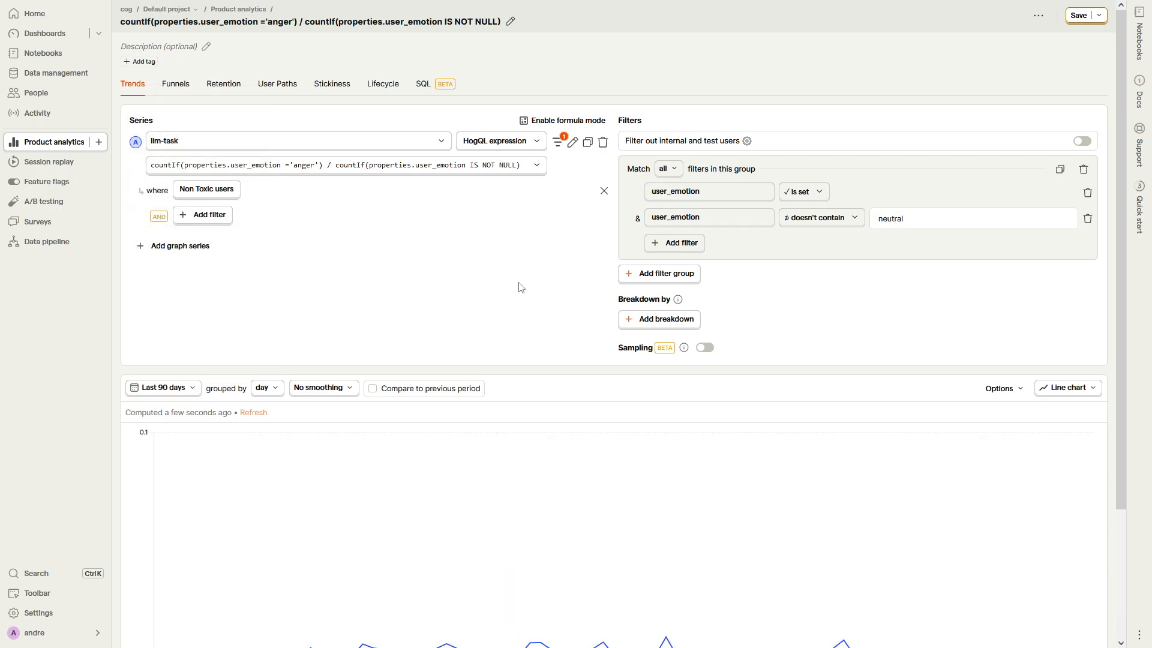
pyautogui.scroll(-2, 517, 288)
pyautogui.click(1054, 294)
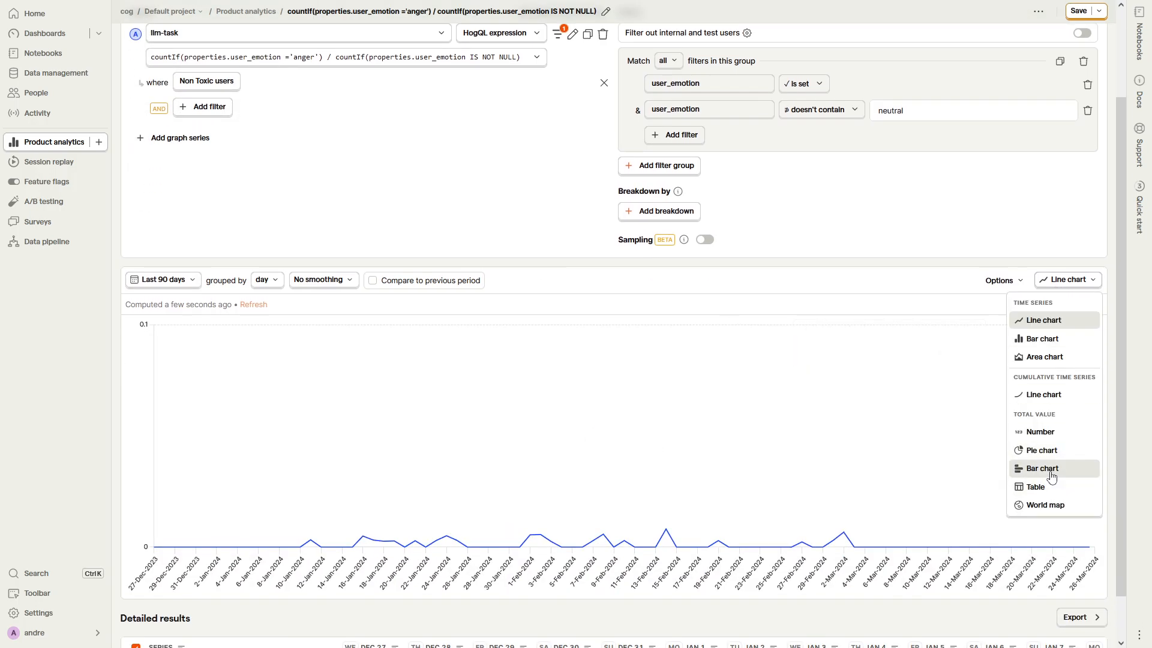
pyautogui.click(1057, 470)
pyautogui.click(1046, 390)
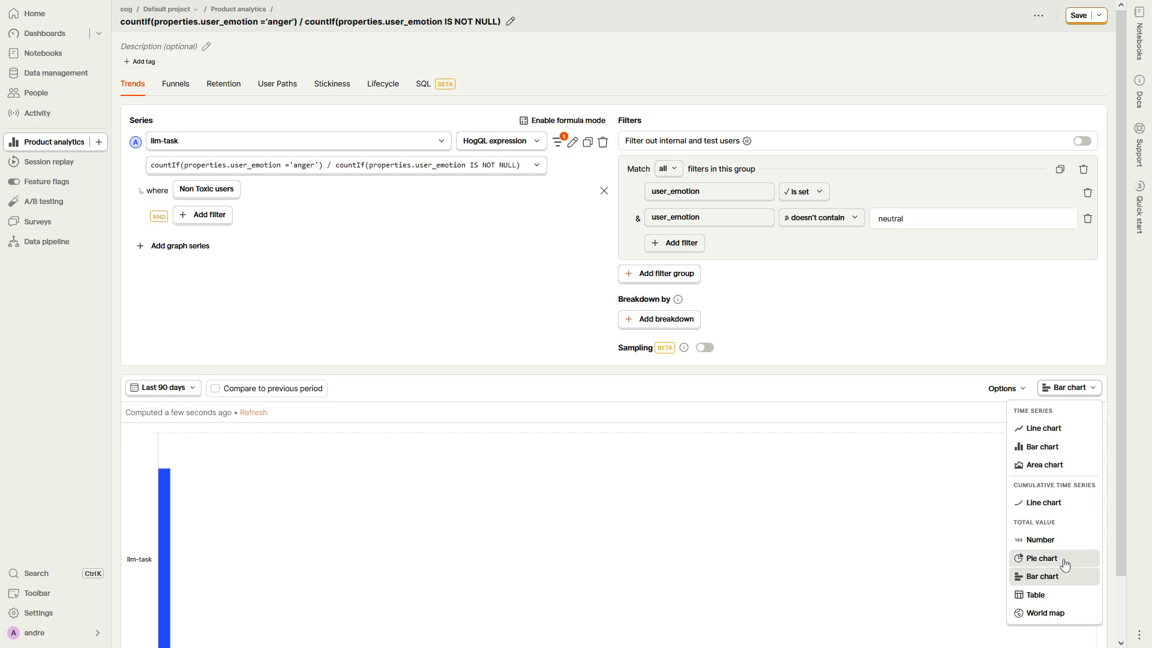
# Step: Set the chart's X-axis unit to Percent (0-1)
pyautogui.click(1002, 388)
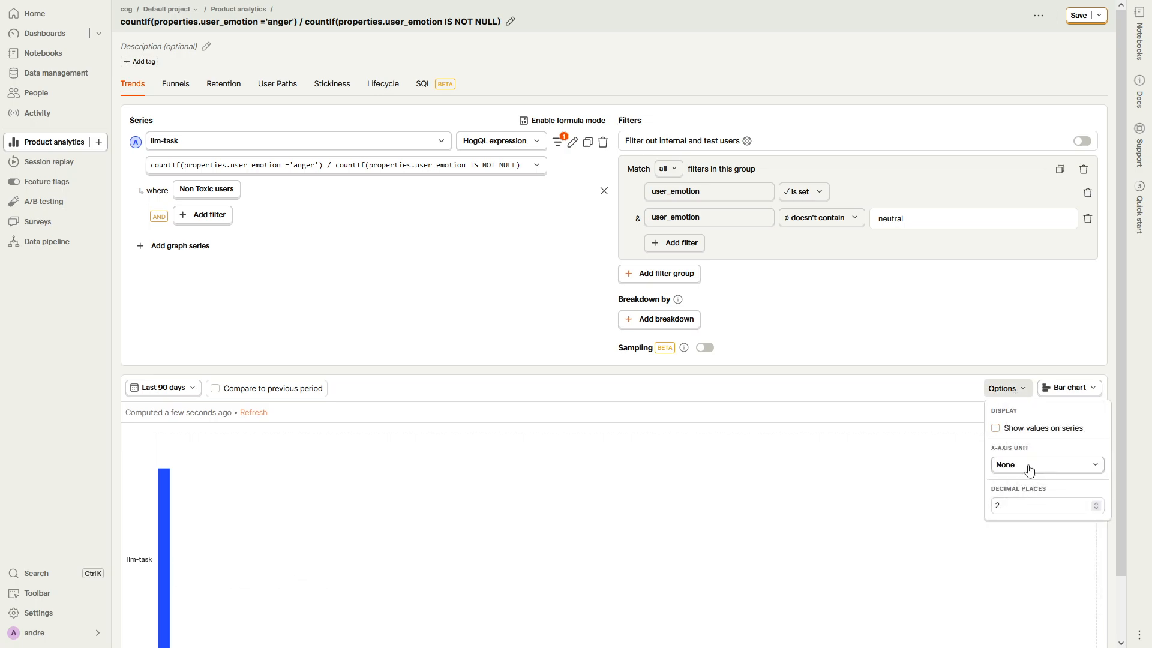
pyautogui.click(1029, 469)
pyautogui.click(1041, 568)
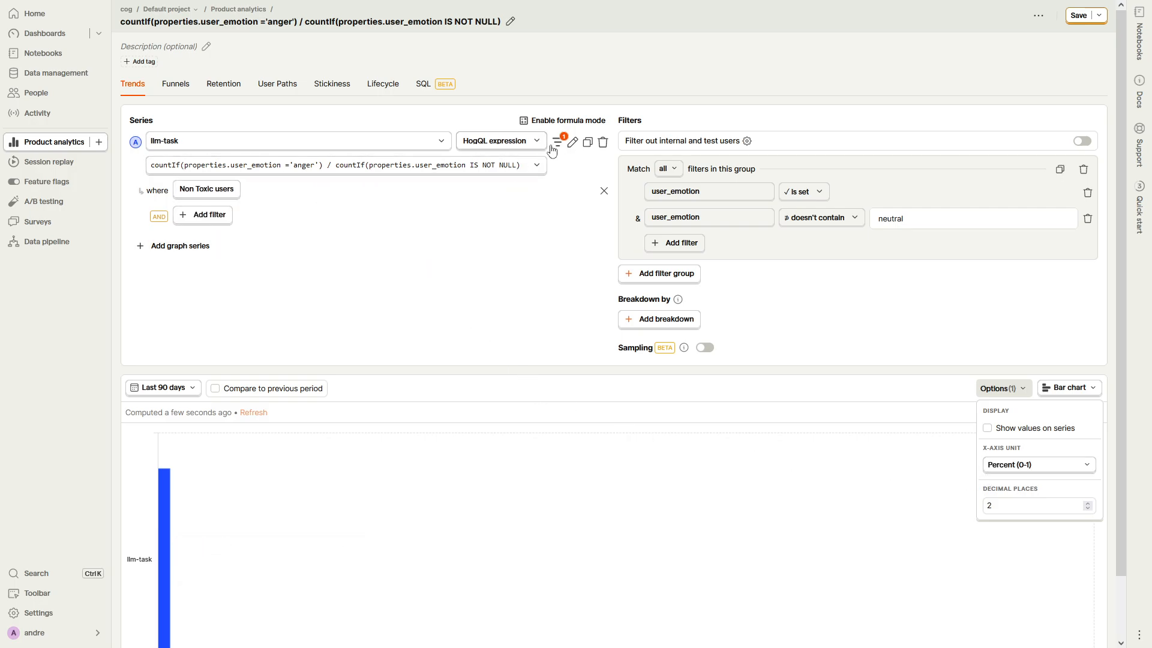
# Step: Duplicate the llm-task anger-ratio series and change the copy's cohort filter to toxic users
pyautogui.click(587, 142)
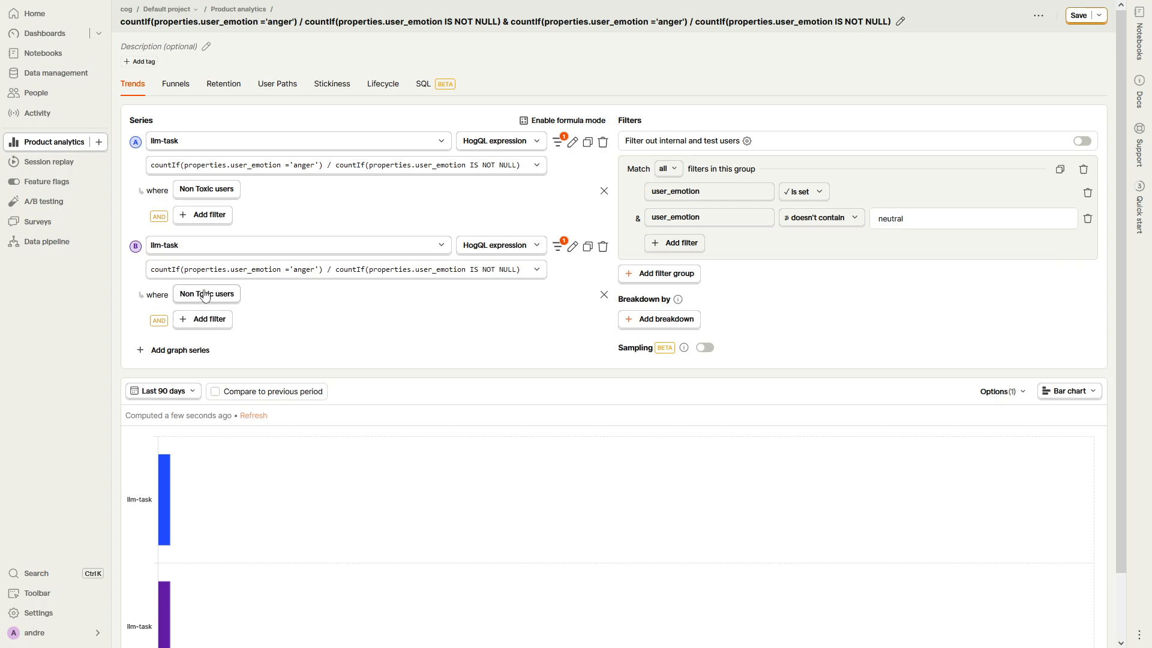
pyautogui.click(210, 296)
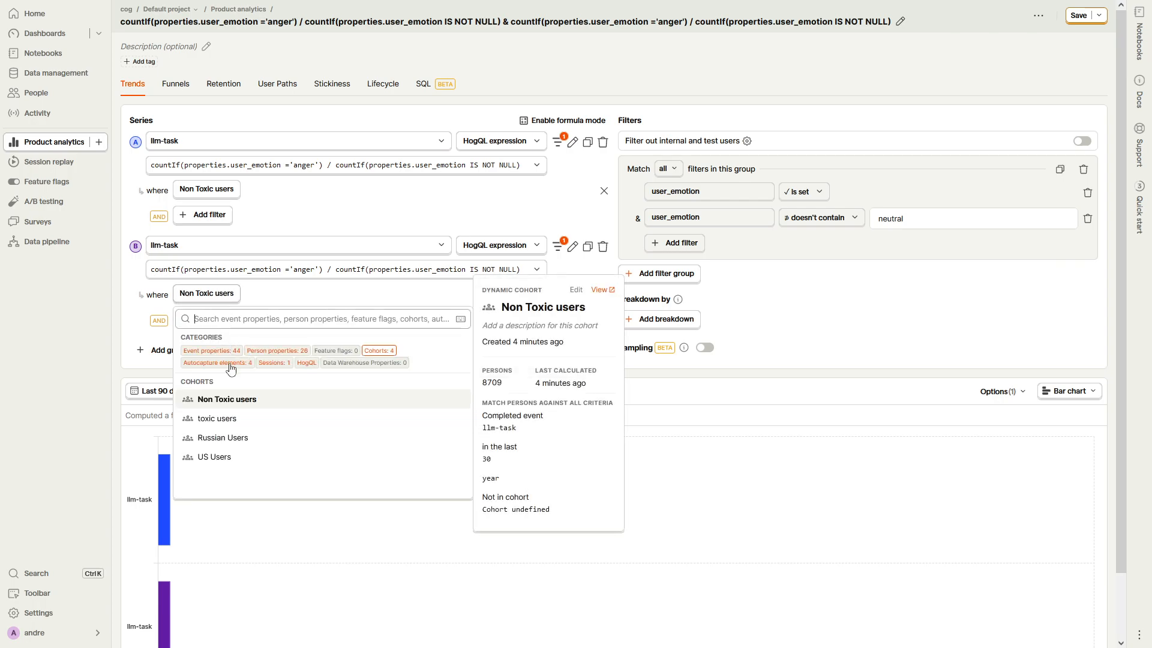
pyautogui.click(283, 419)
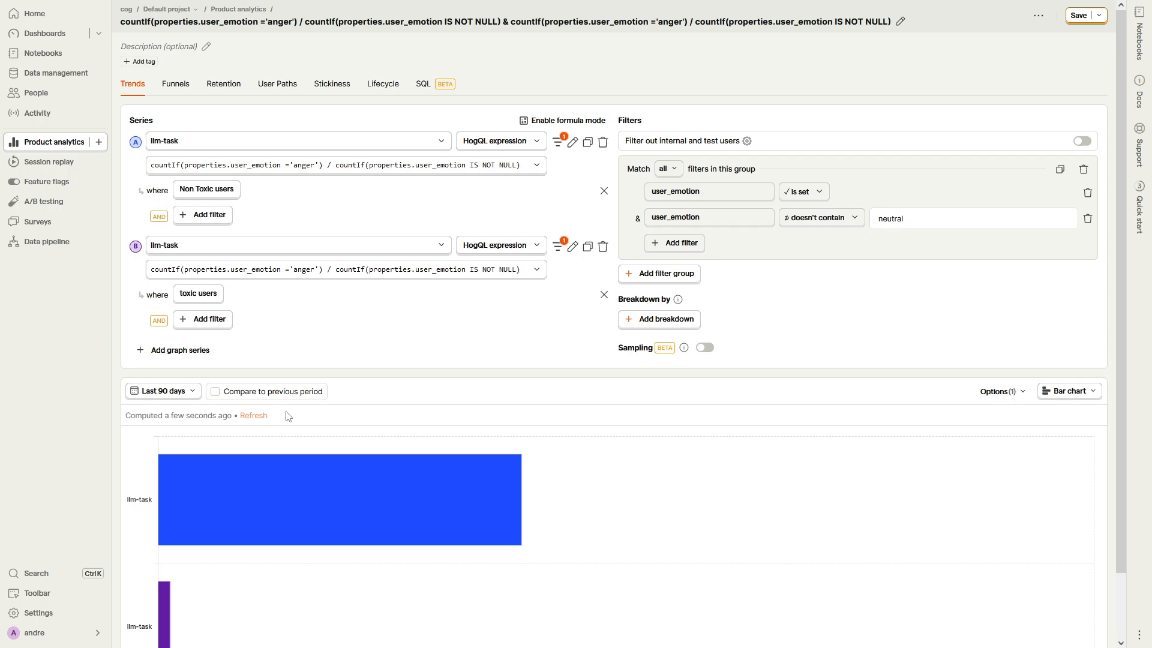
# Step: Examine the anger-ratio percentages of the toxic and non-toxic user bars in the chart
pyautogui.moveTo(286, 483)
pyautogui.scroll(-1, 360, 456)
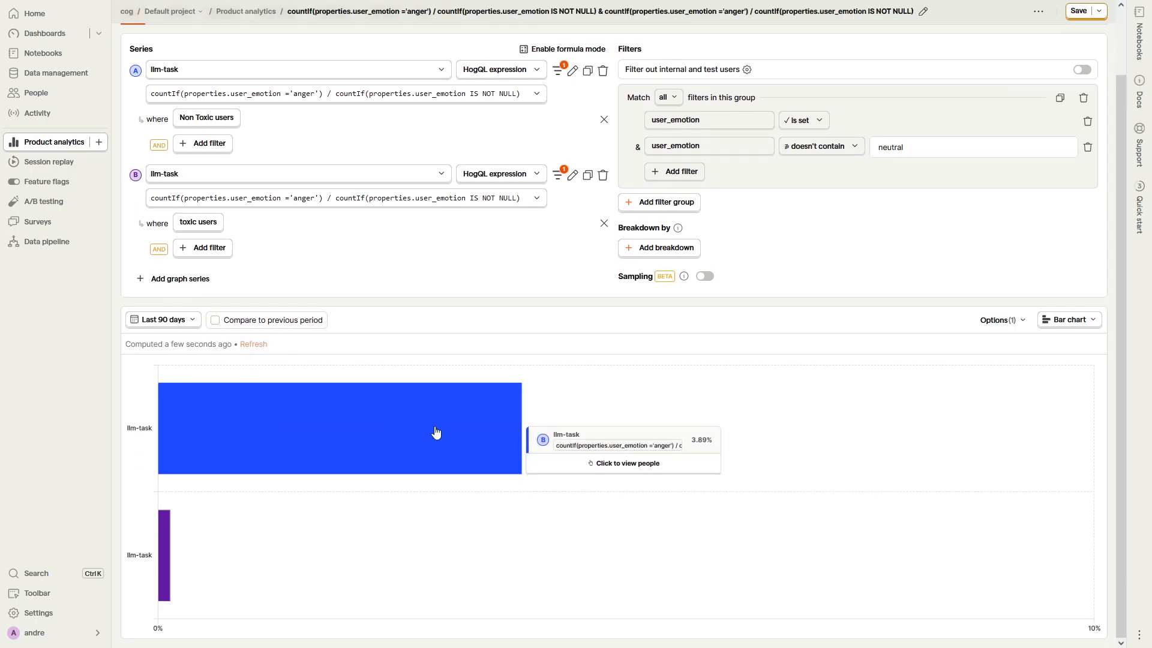
pyautogui.moveTo(262, 421)
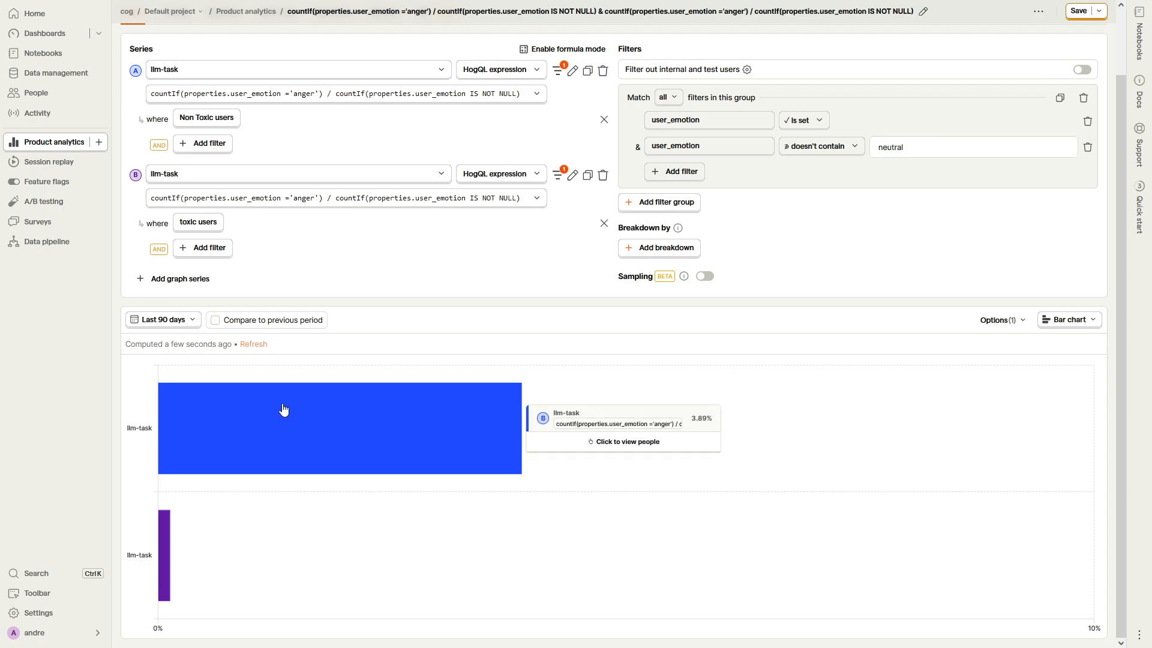
pyautogui.moveTo(304, 428)
pyautogui.moveTo(162, 551)
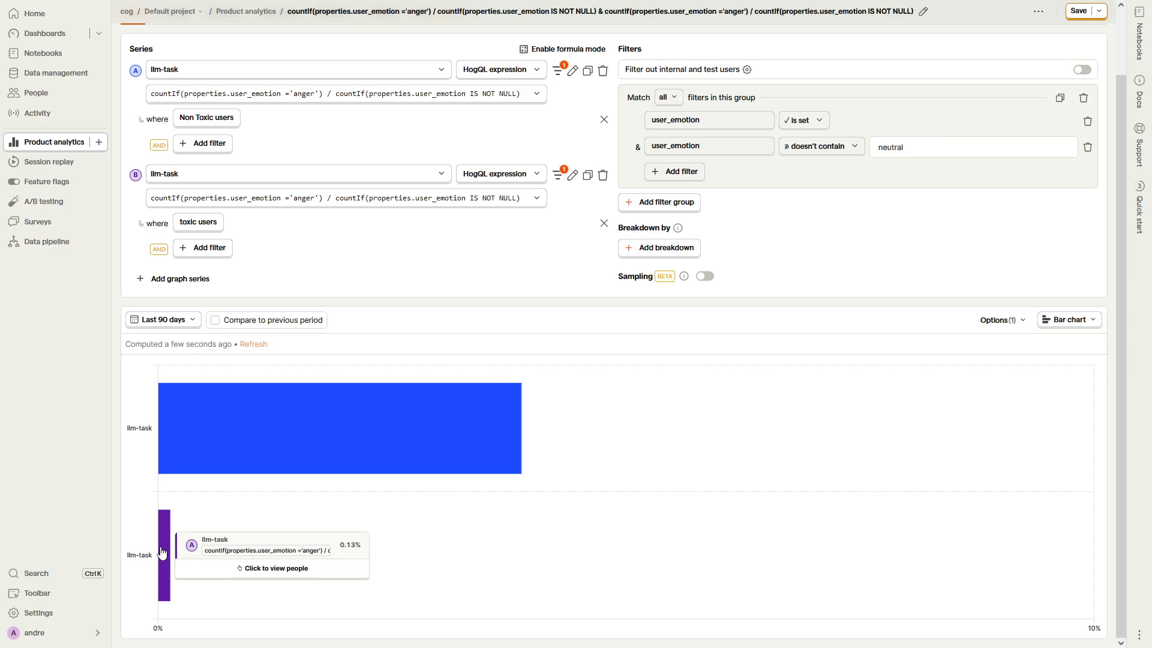
pyautogui.moveTo(213, 470)
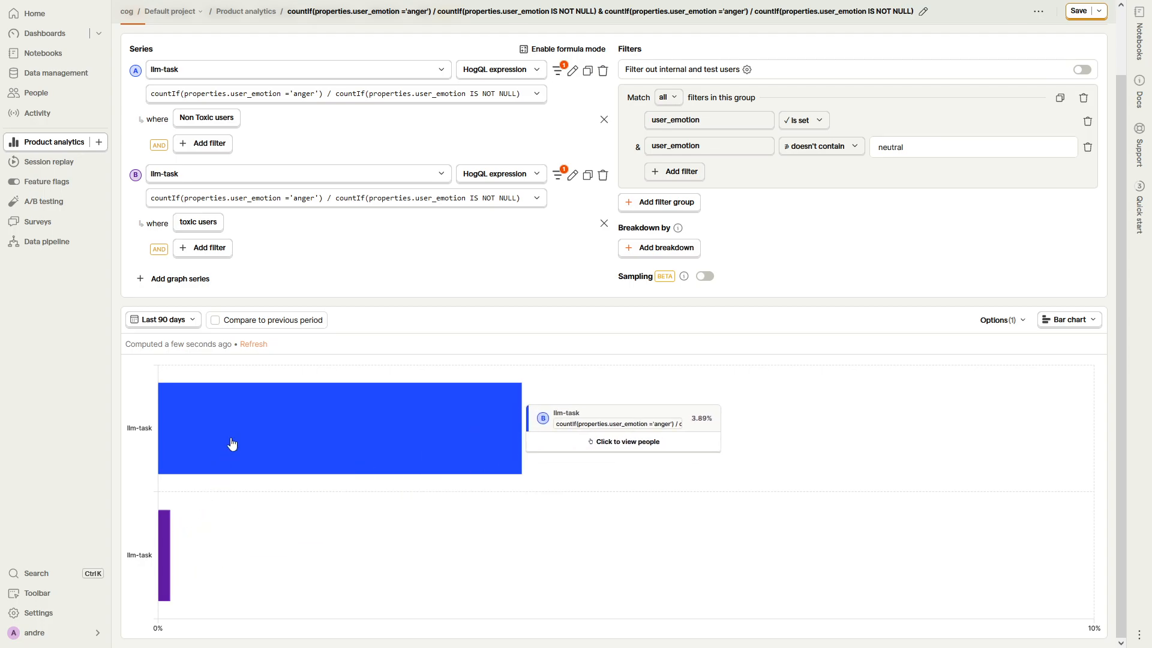